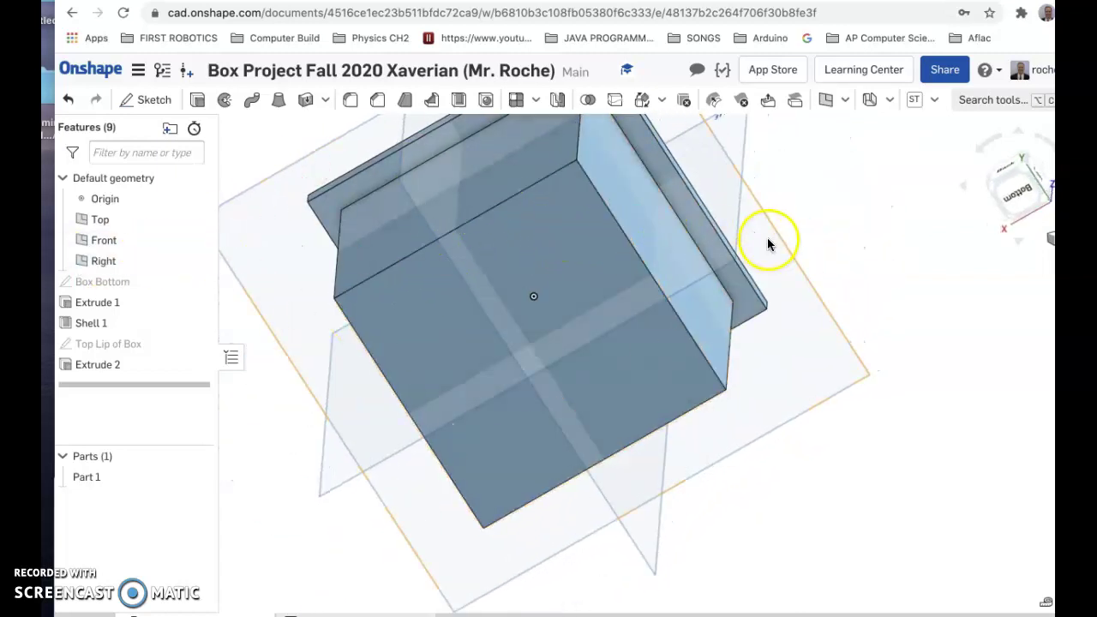
Start a new sketch on the outer bottom face of the box and view it normal to the sketch plane
right_click_drag(803, 237, 722, 294)
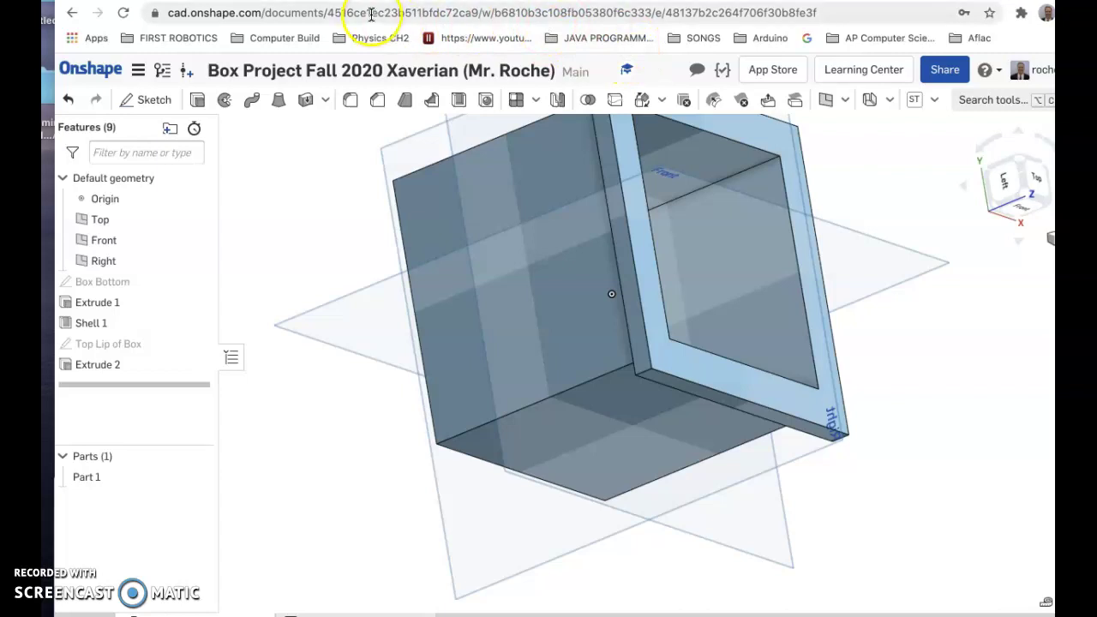
left_click(514, 1)
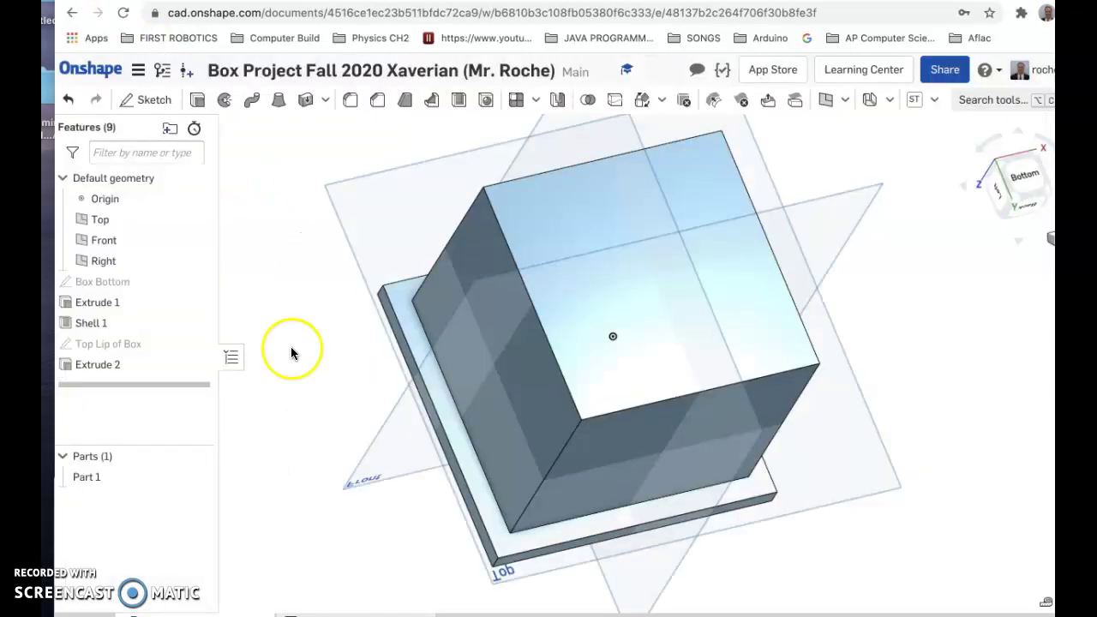
right_click_drag(289, 355, 215, 289)
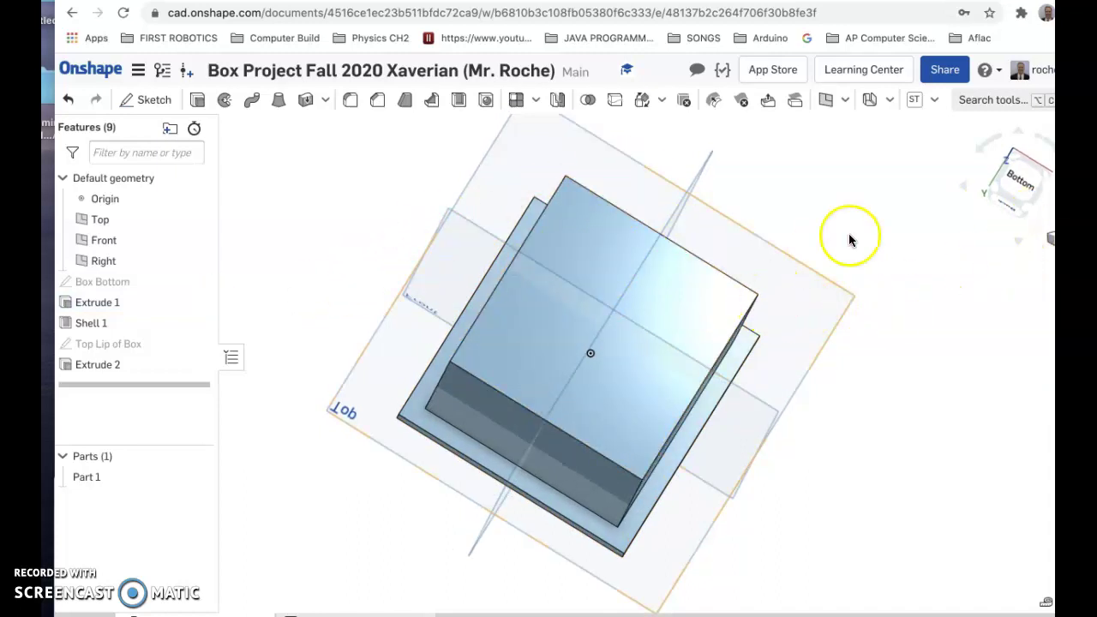
left_click(589, 248)
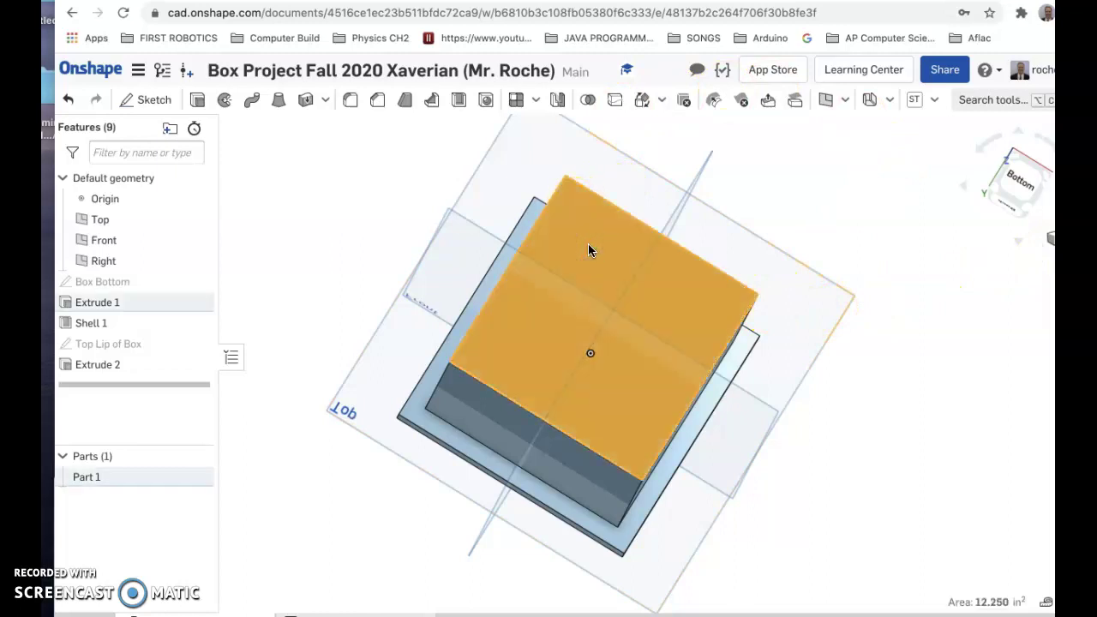
right_click(588, 249)
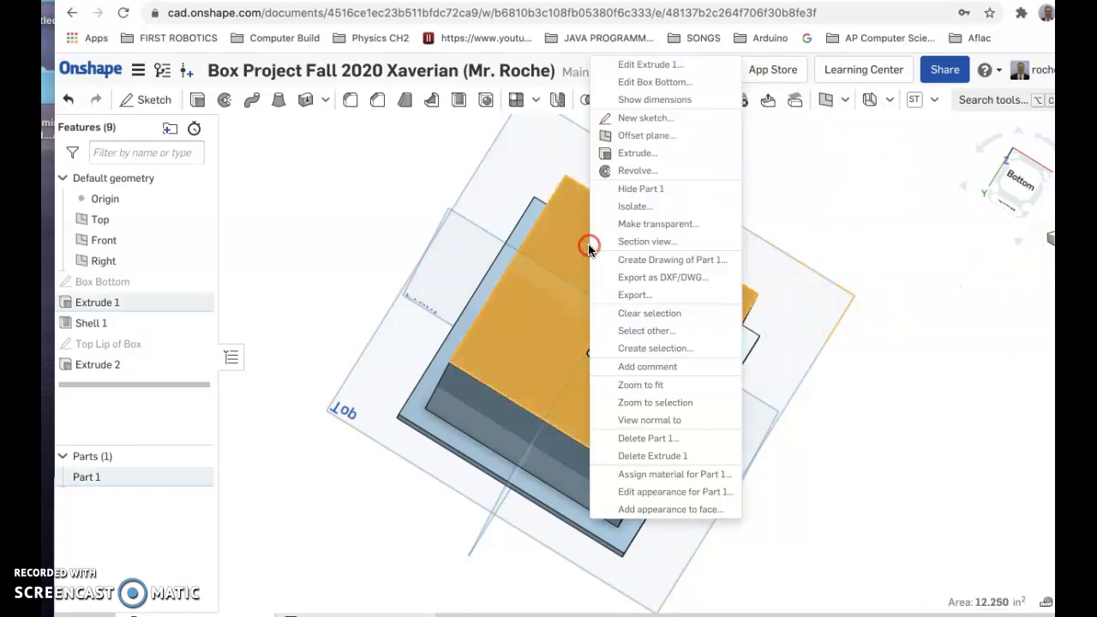
left_click(653, 123)
right_click(908, 379)
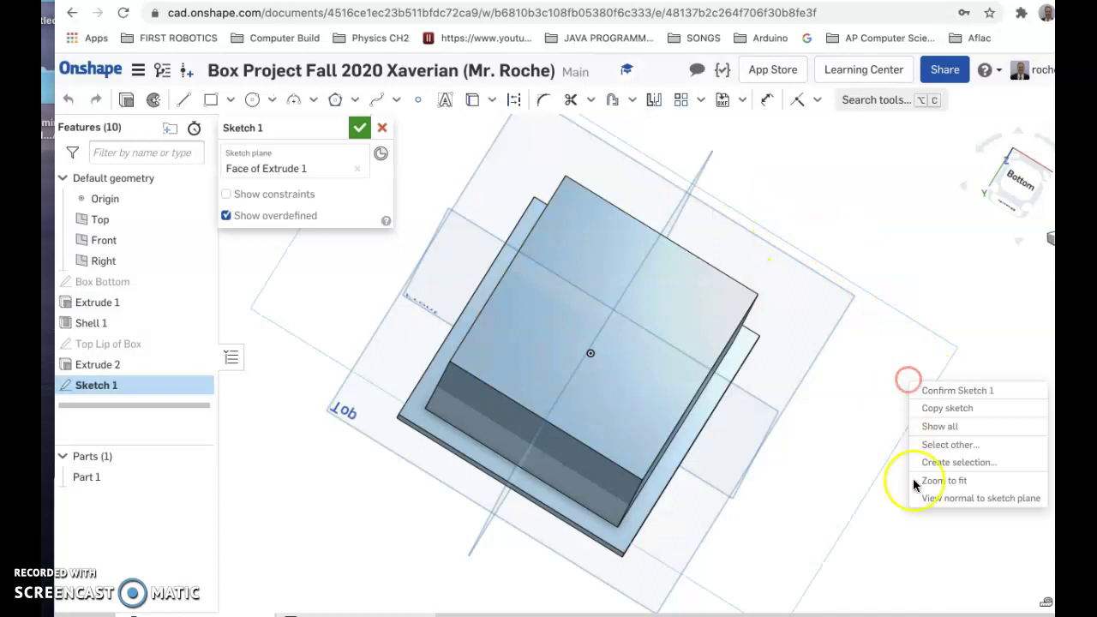
left_click(947, 499)
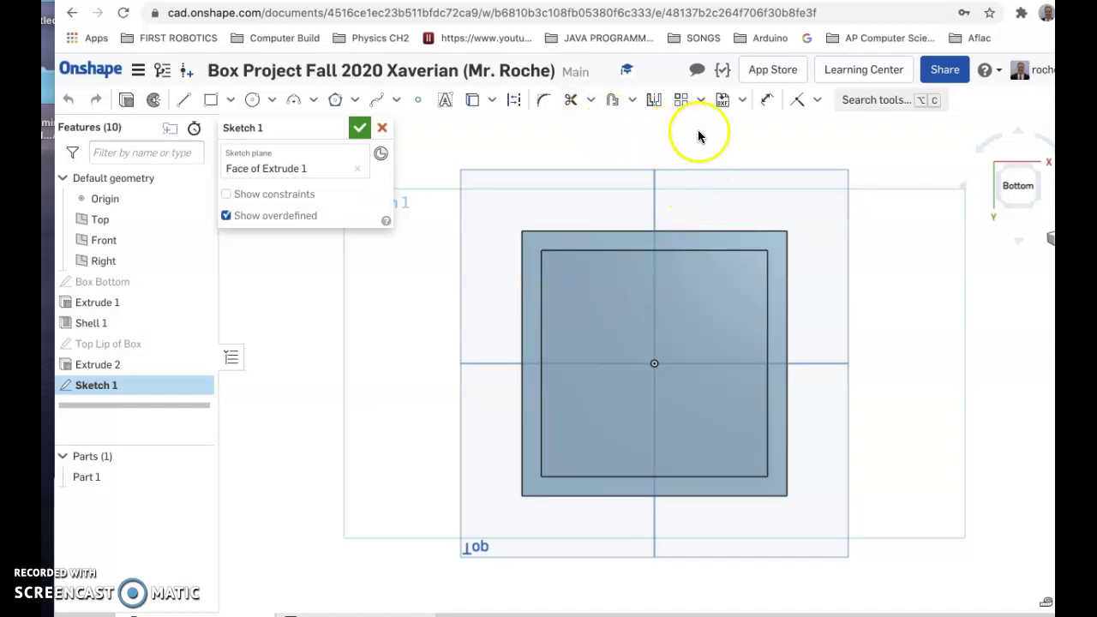
Sketch a horizontal construction line about 4.7 in long across the upper part of the bottom face, then shift it slightly down
scroll(747, 330, "up", 4)
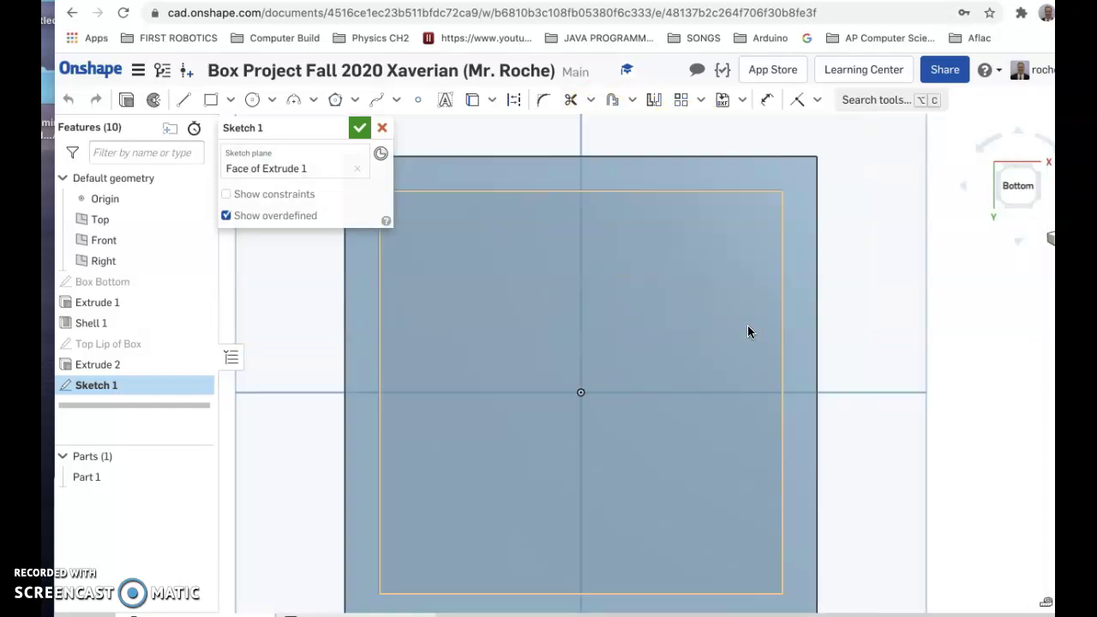
scroll(747, 327, "down", 3)
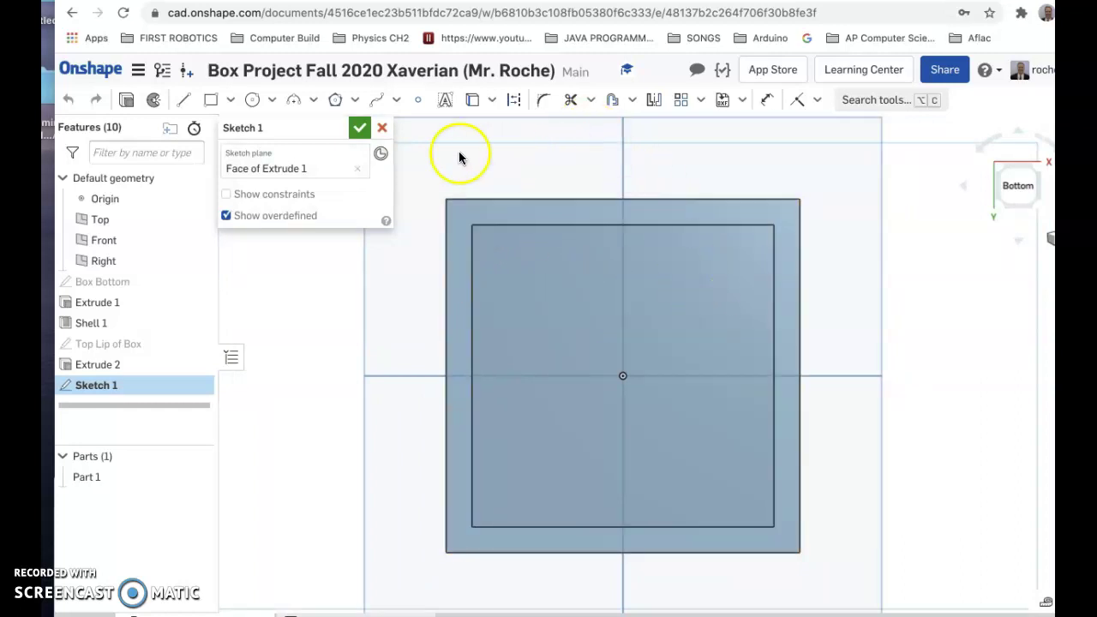
left_click(514, 102)
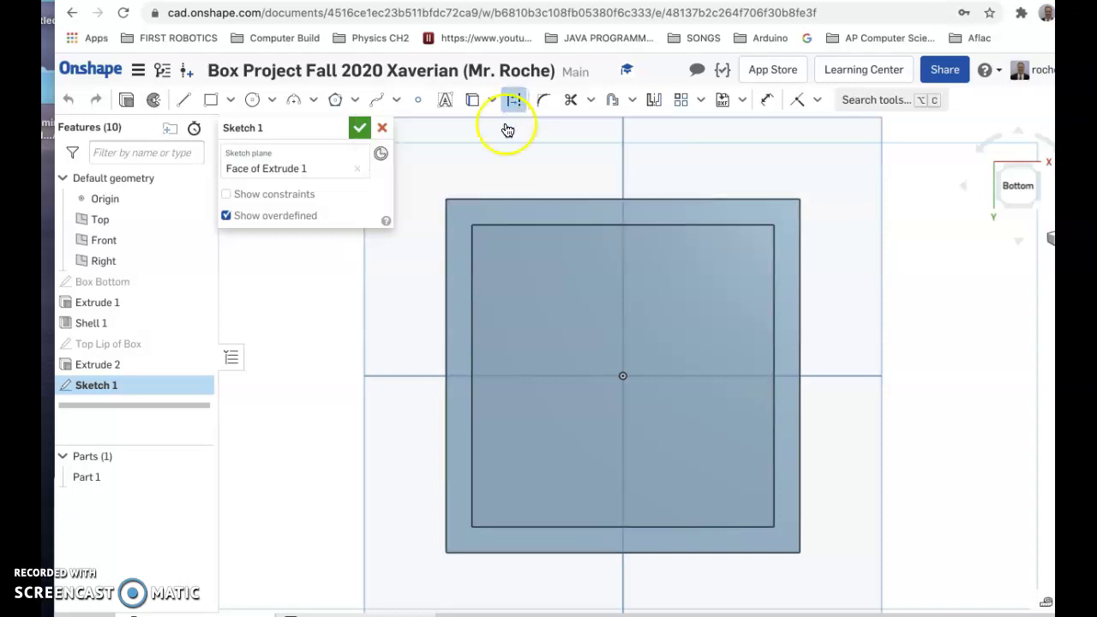
left_click(183, 101)
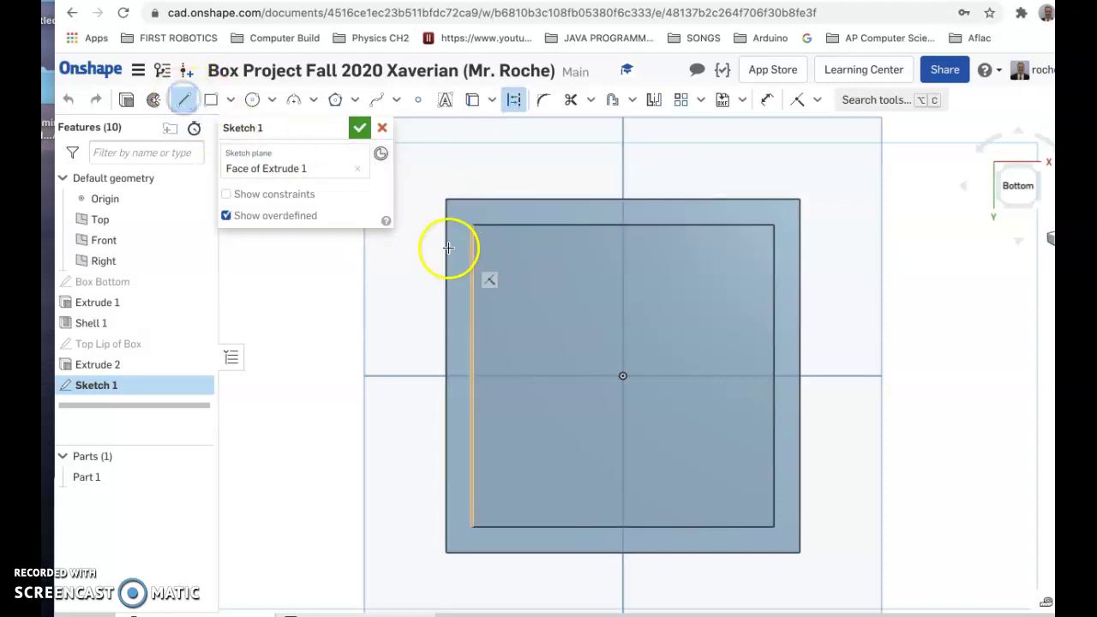
left_click(427, 262)
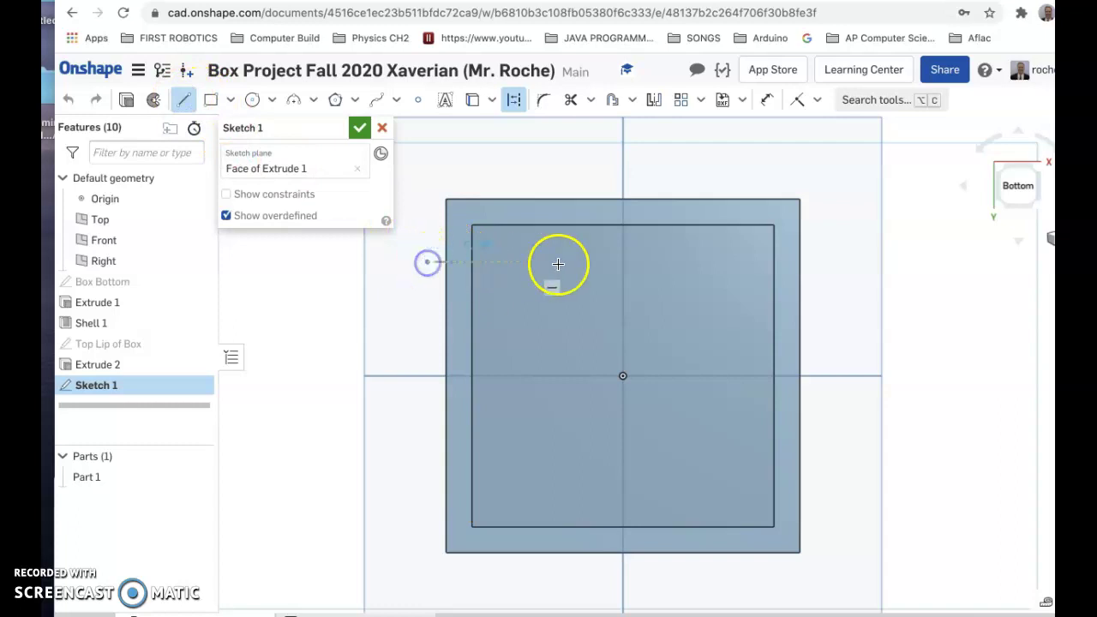
left_click(833, 262)
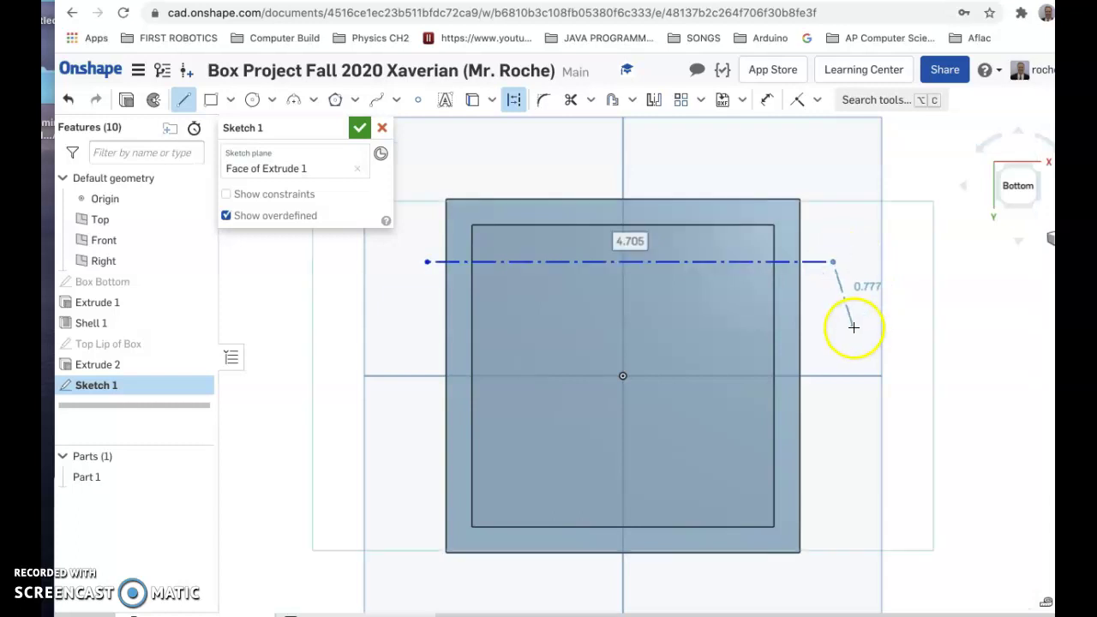
key("Escape")
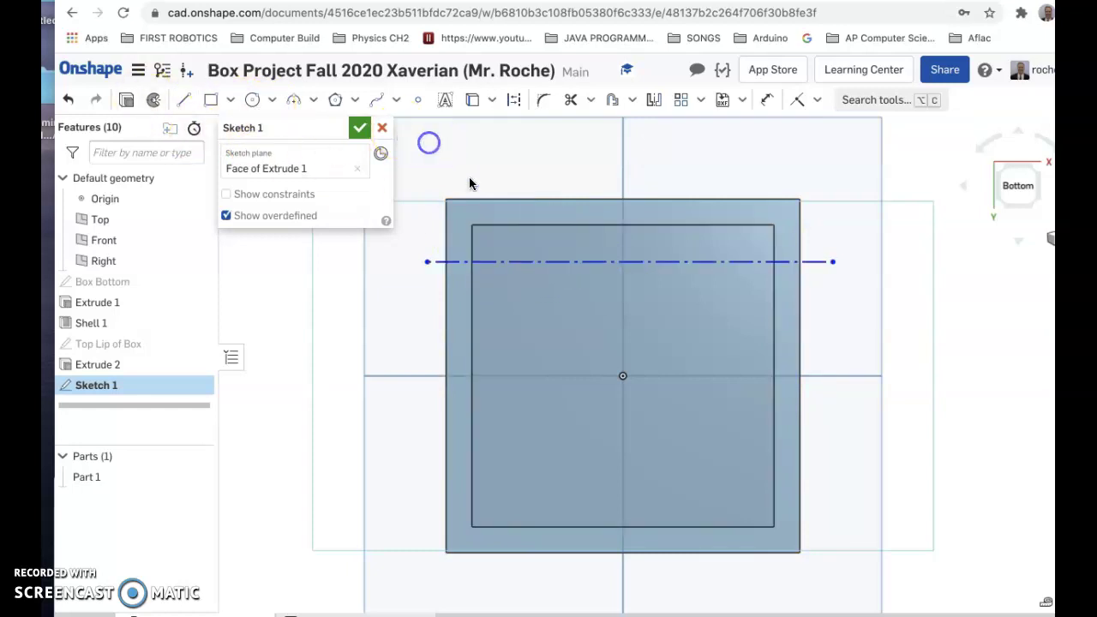
mouse_move(534, 261)
left_mouse_down()
mouse_move(528, 377)
mouse_move(526, 245)
mouse_move(534, 308)
mouse_move(538, 276)
left_mouse_up()
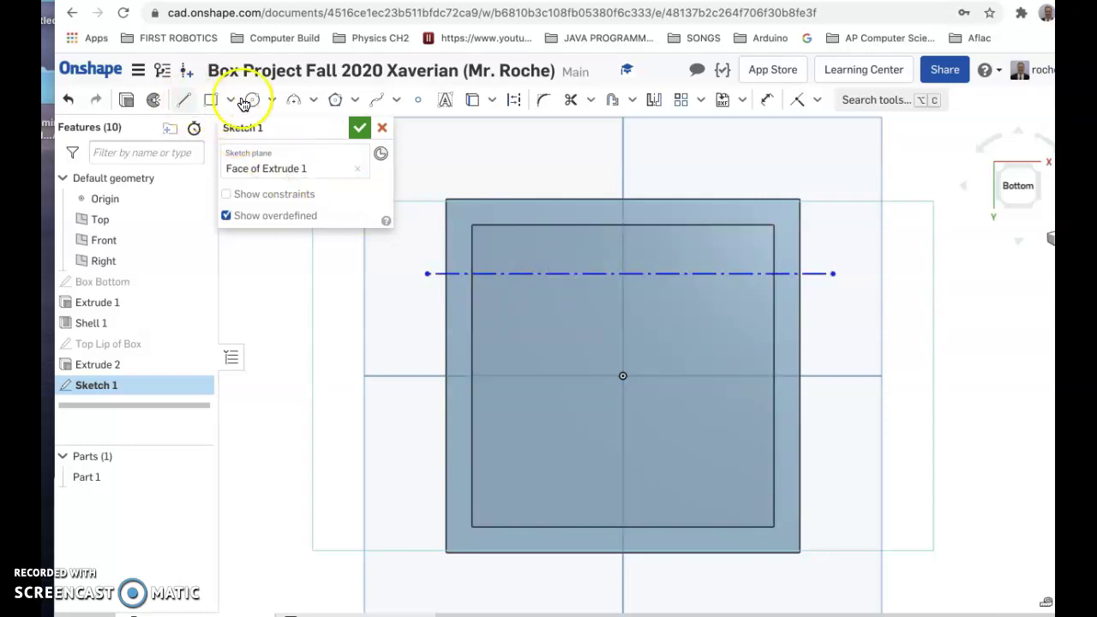
Sketch a vertical construction line about 5.1 in long across the box near the bottom face's left edge
left_click(514, 99)
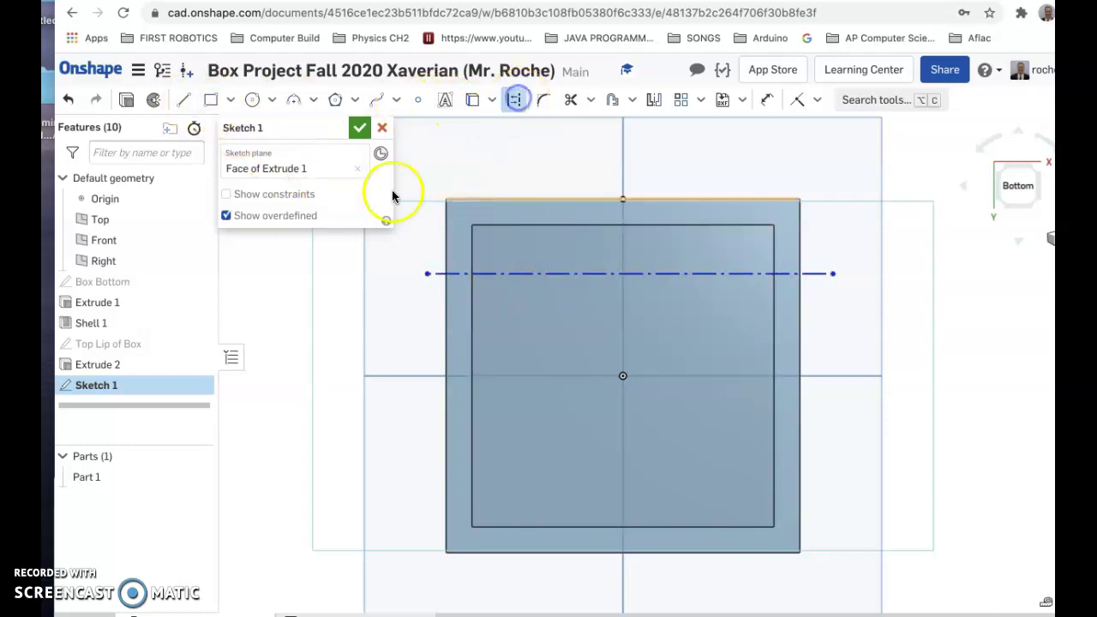
left_click(184, 101)
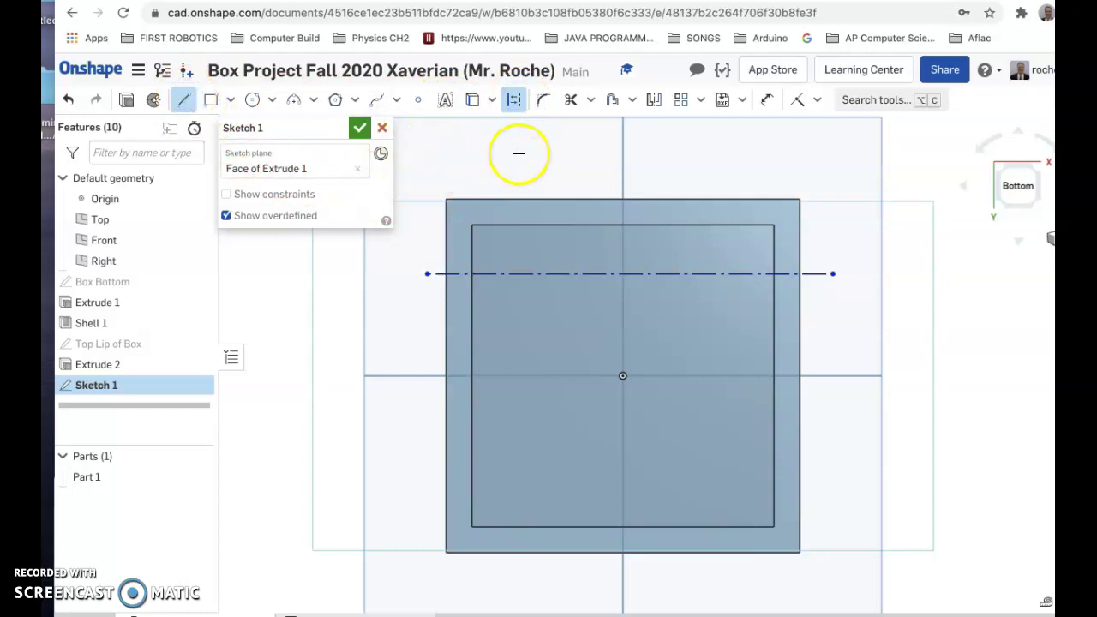
left_click_drag(522, 153, 536, 597)
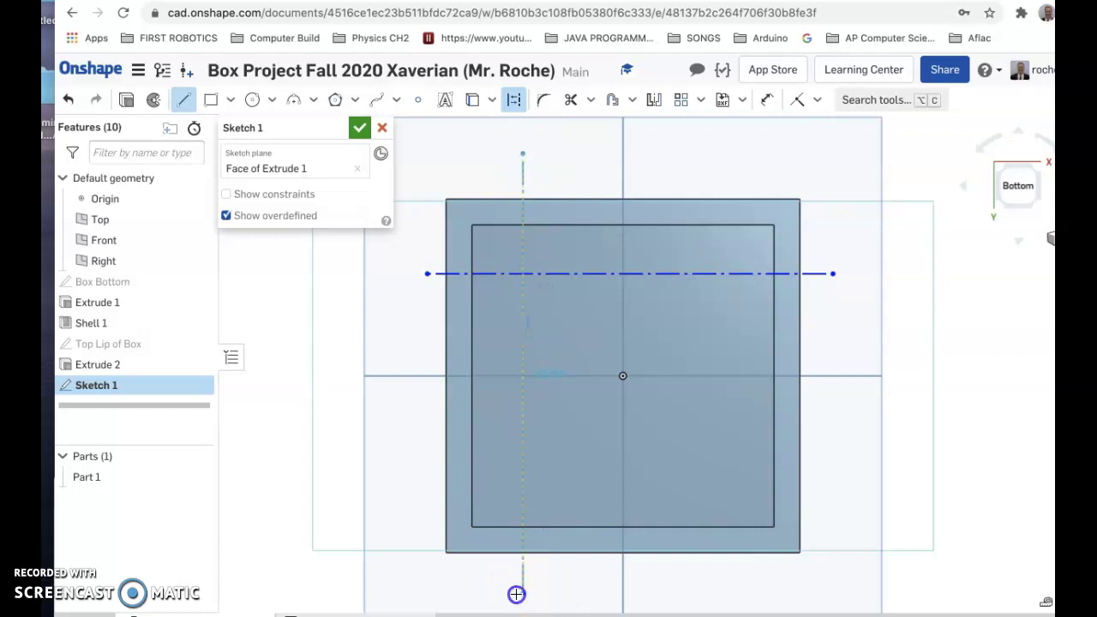
left_click_drag(516, 593, 517, 593)
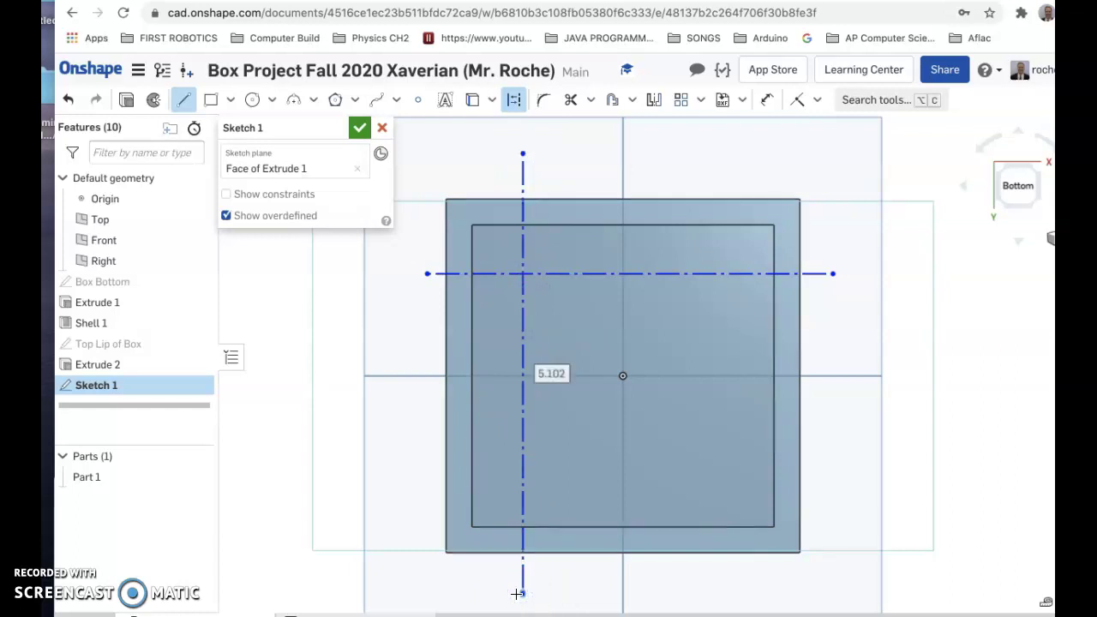
key("Escape")
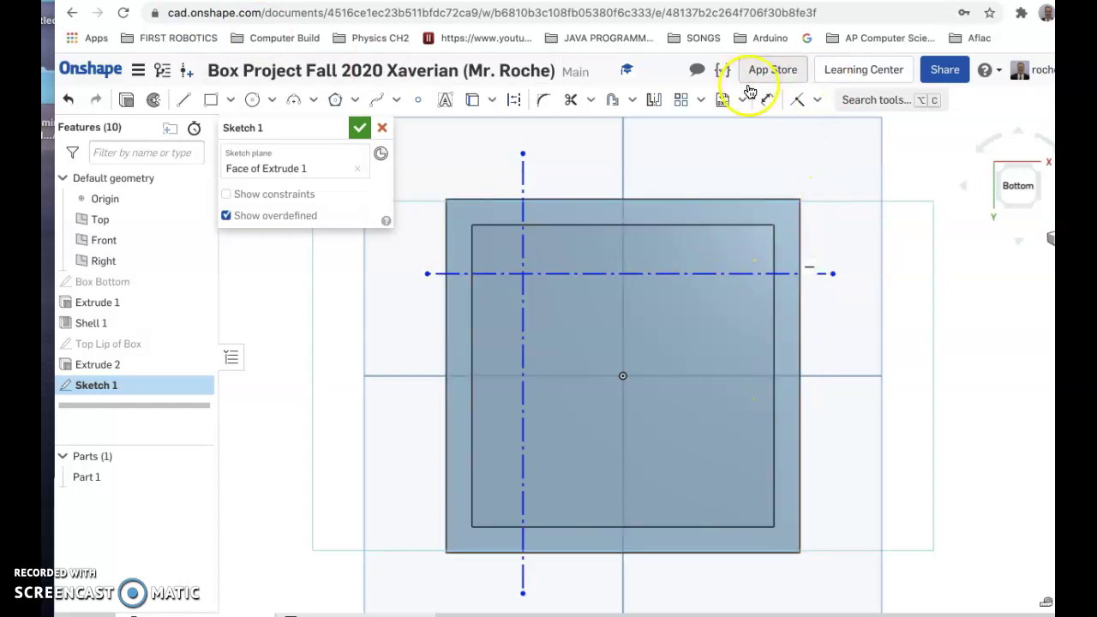
Dimension the horizontal construction line 0.5 in from the upper edge of the inner square
left_click(769, 103)
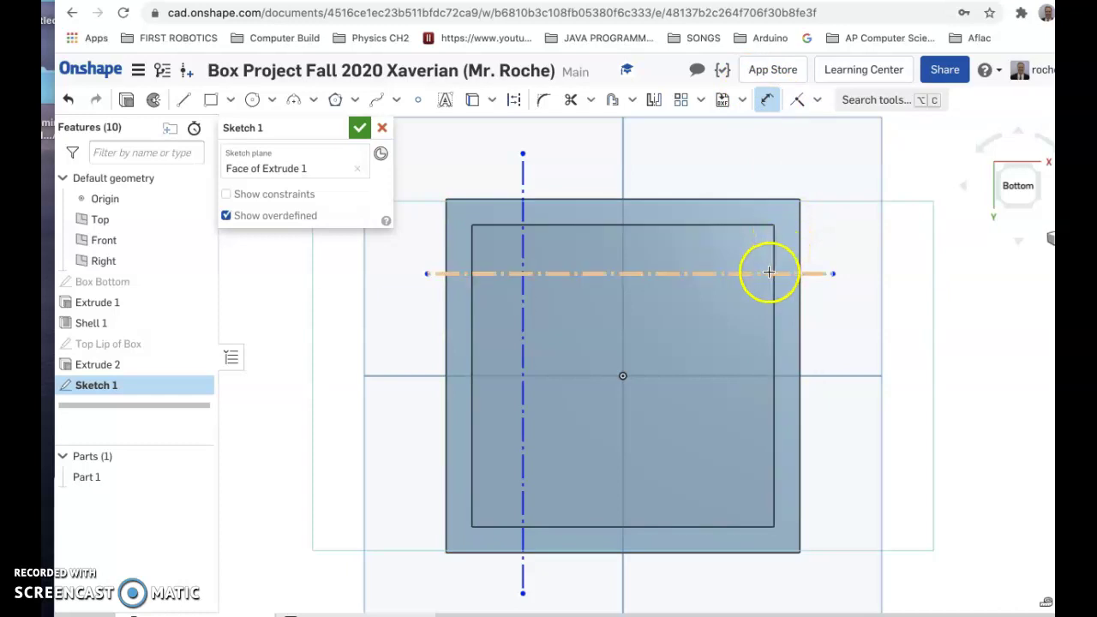
left_click(745, 223)
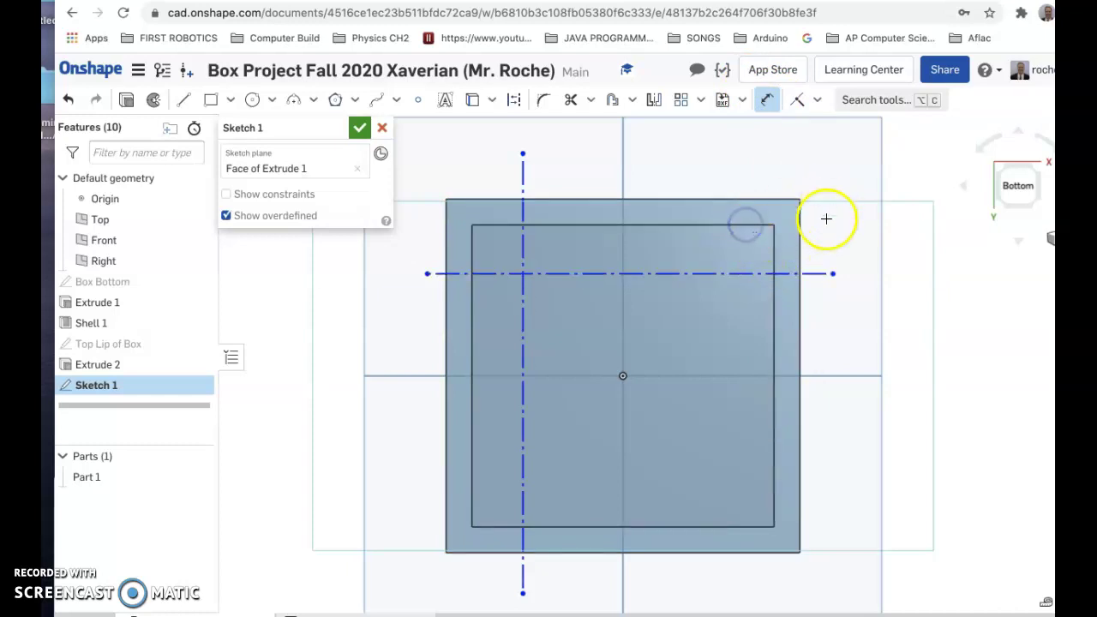
left_click(818, 273)
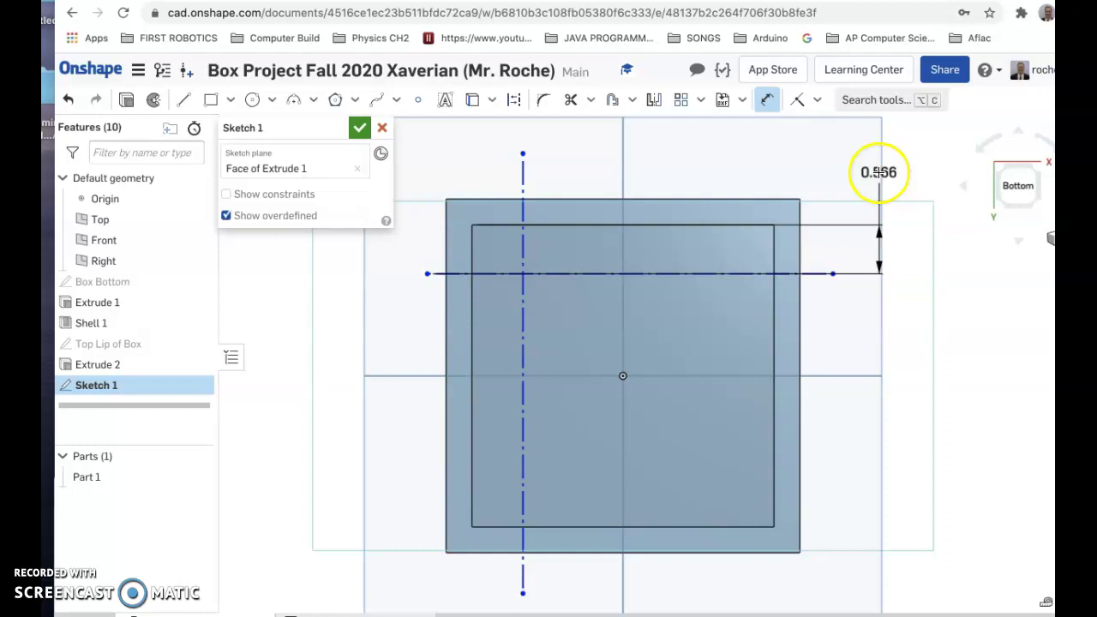
left_click(895, 162)
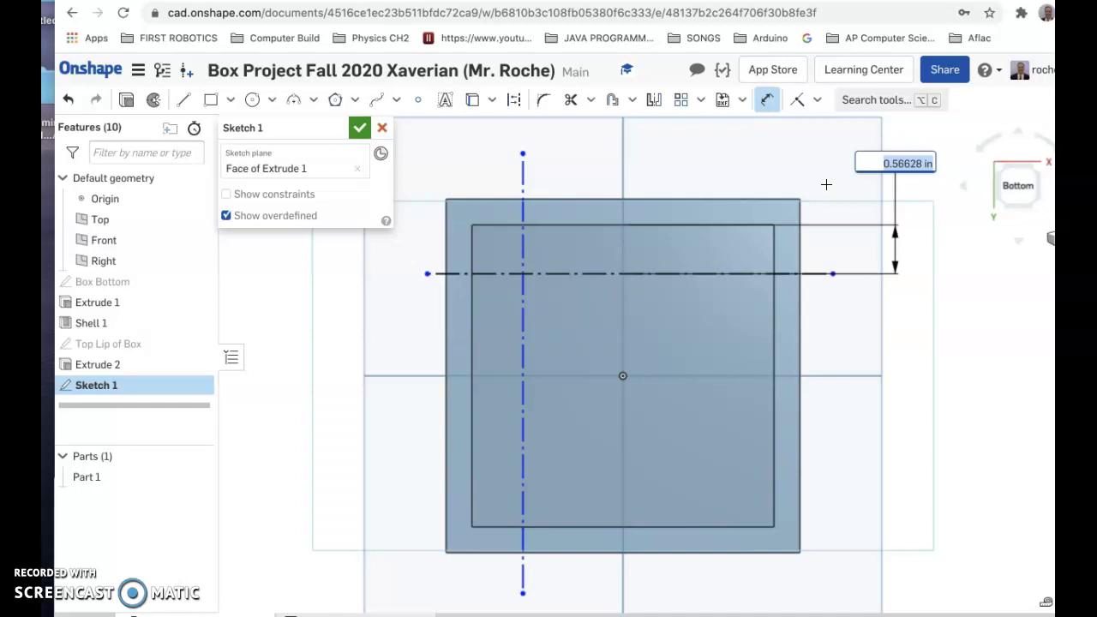
type("05")
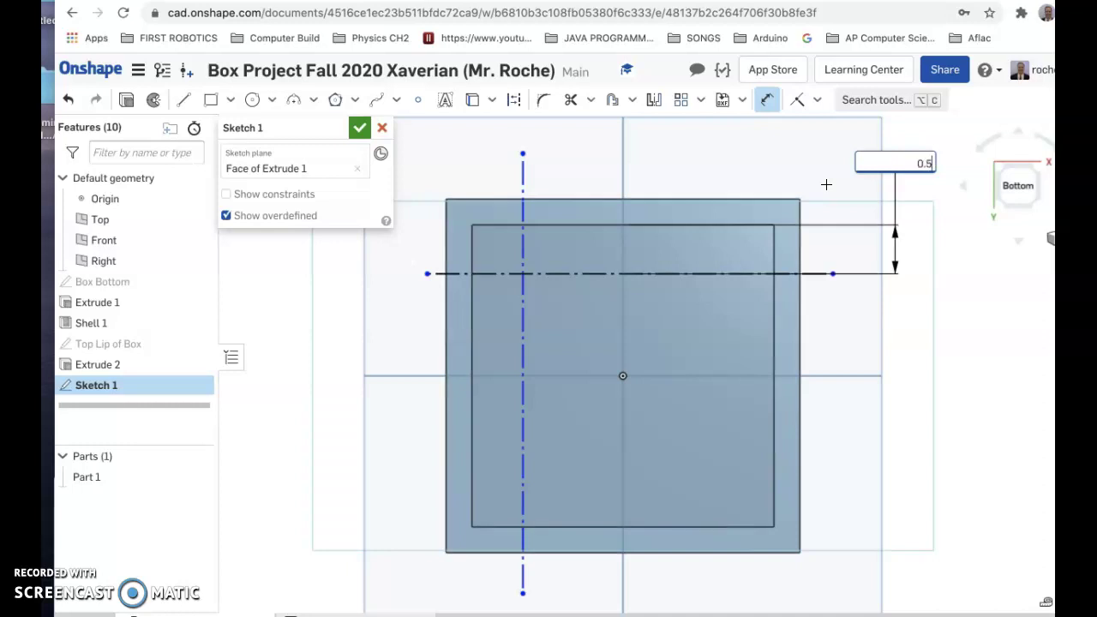
key("Return")
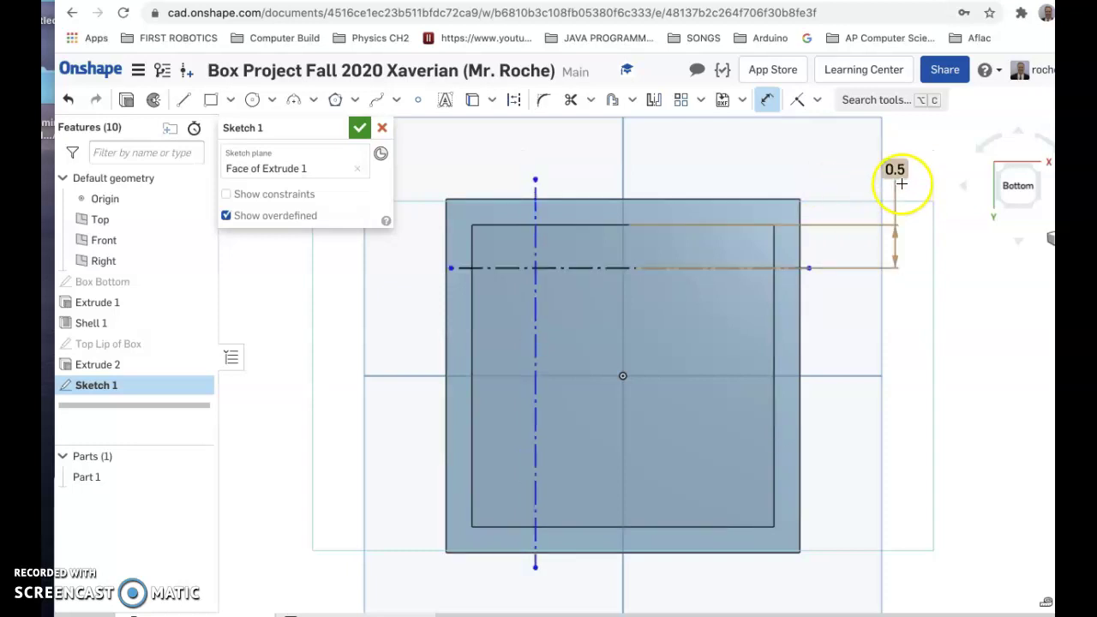
Dimension the vertical construction line 0.5 in from the left edge of the inner square
left_click(472, 241)
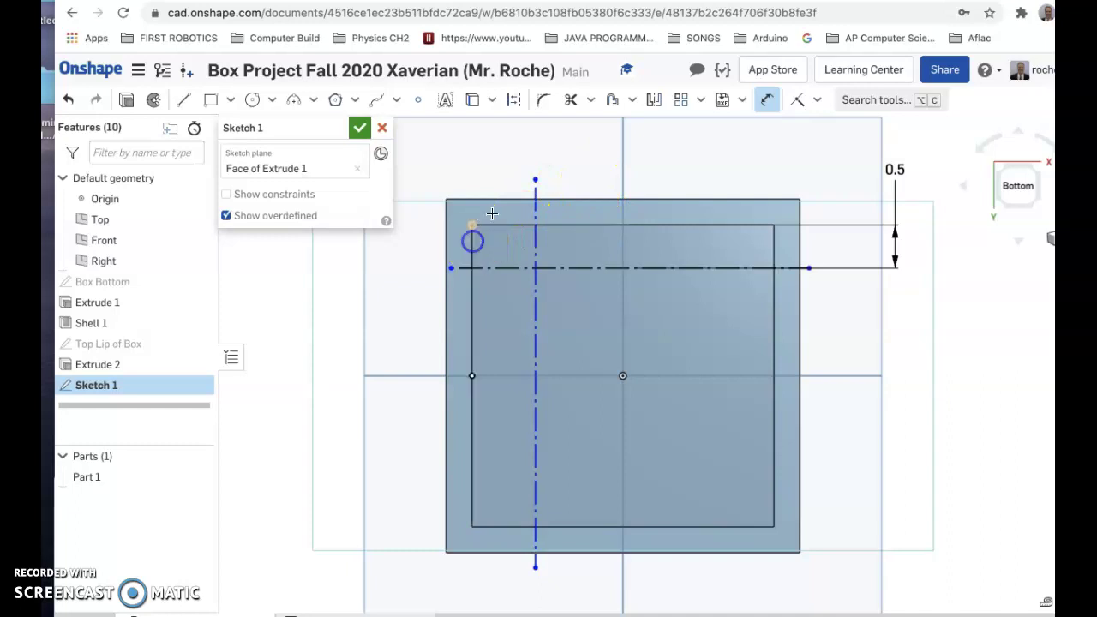
left_click(537, 200)
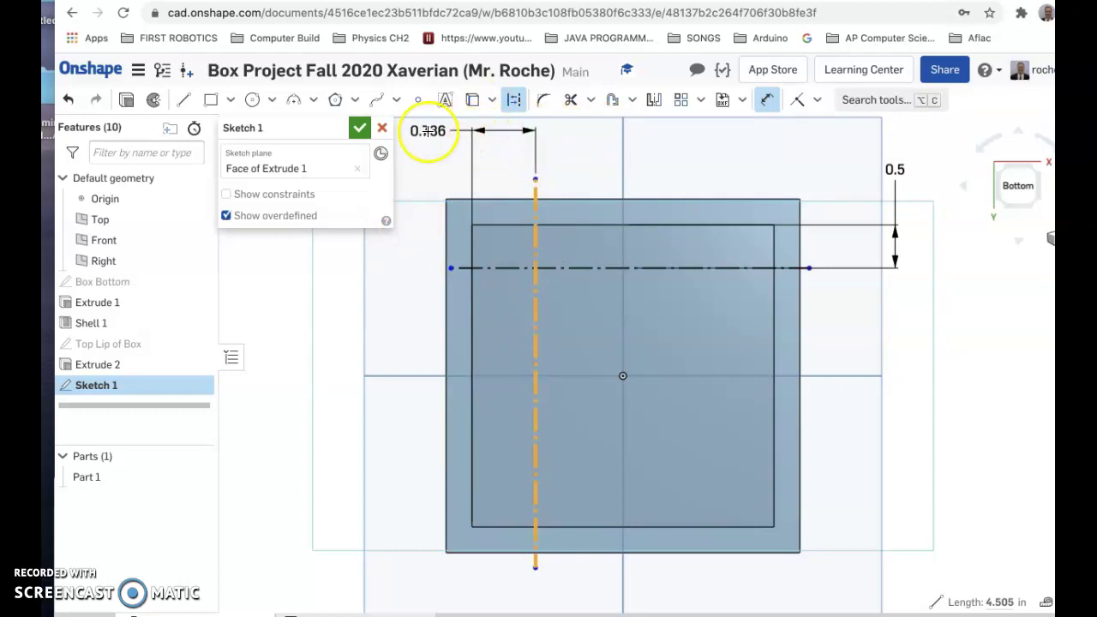
left_click(427, 131)
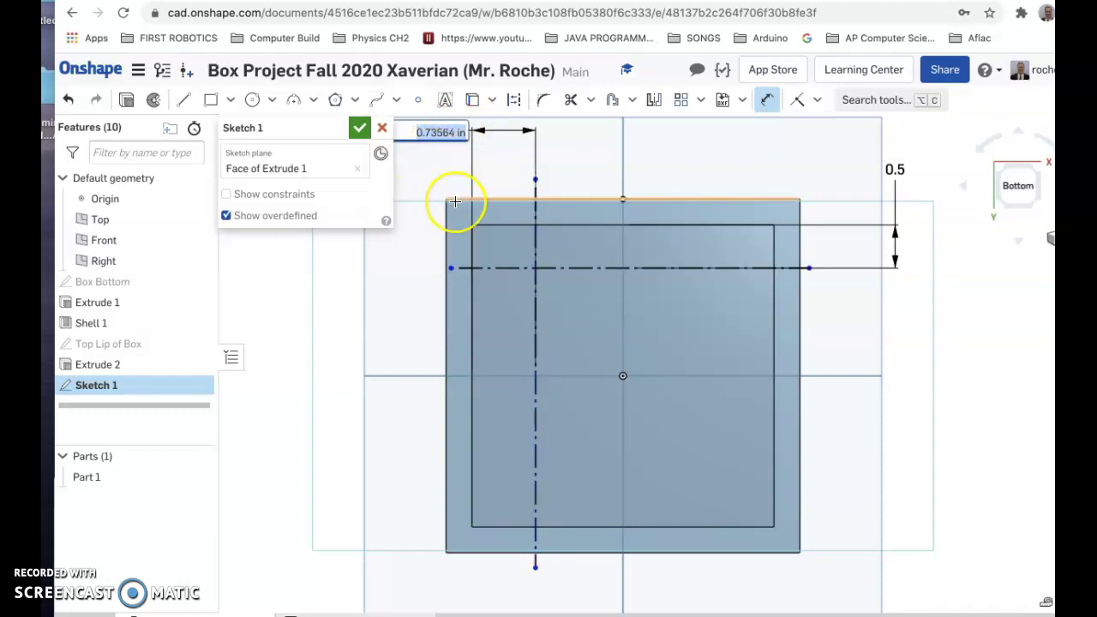
type("0.5")
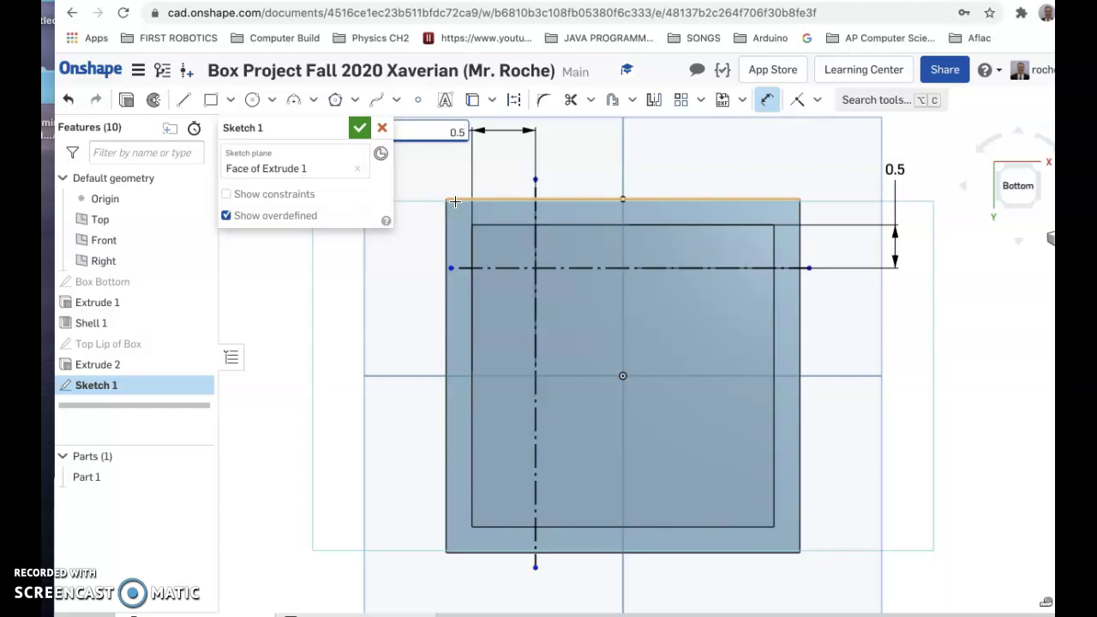
key("Return")
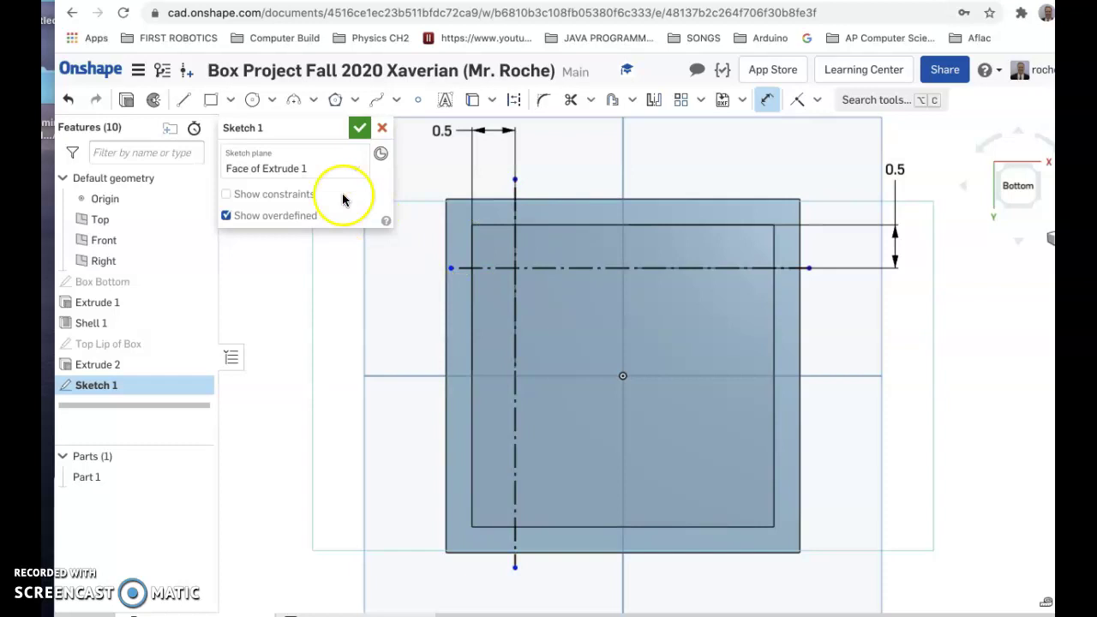
Sketch a 0.75 in diameter circle centred on the intersection of the two construction lines
left_click(251, 100)
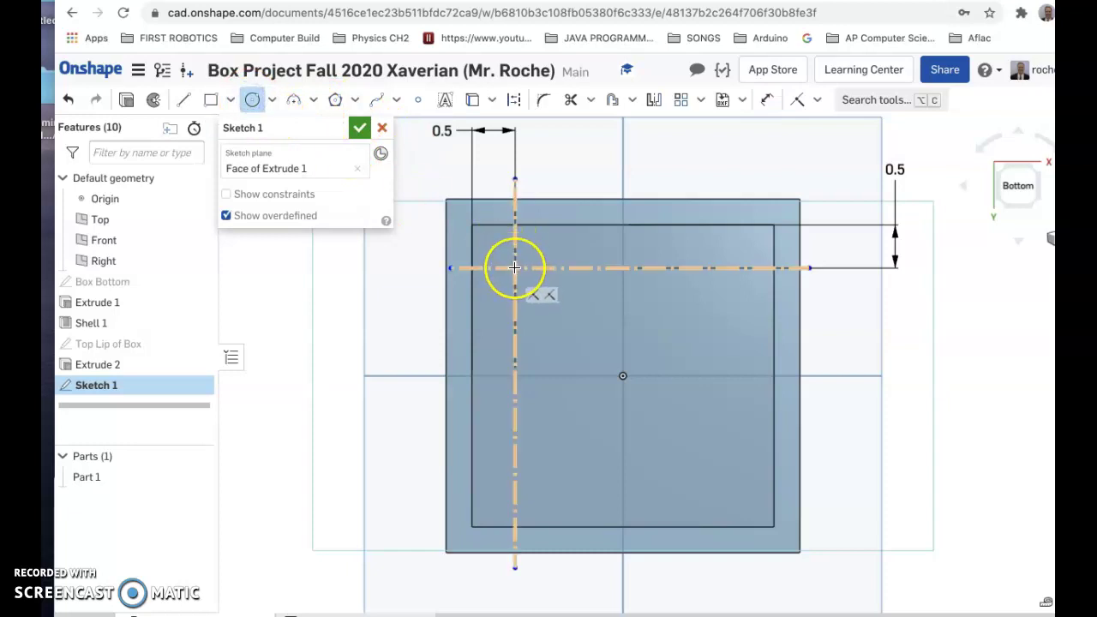
left_click(514, 267)
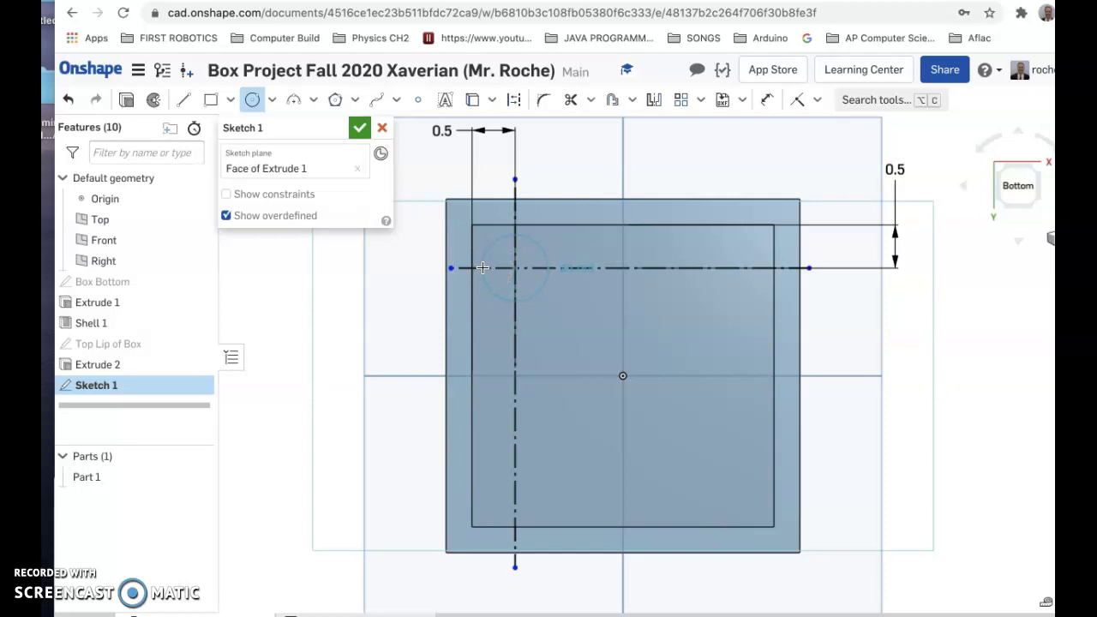
left_click(482, 267)
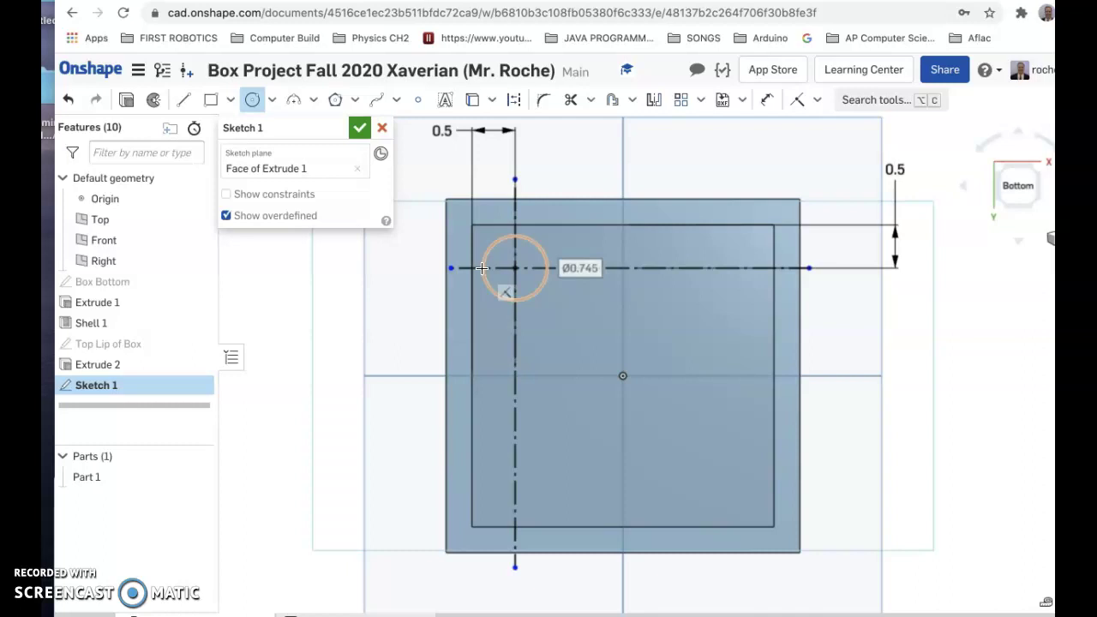
type("0.75")
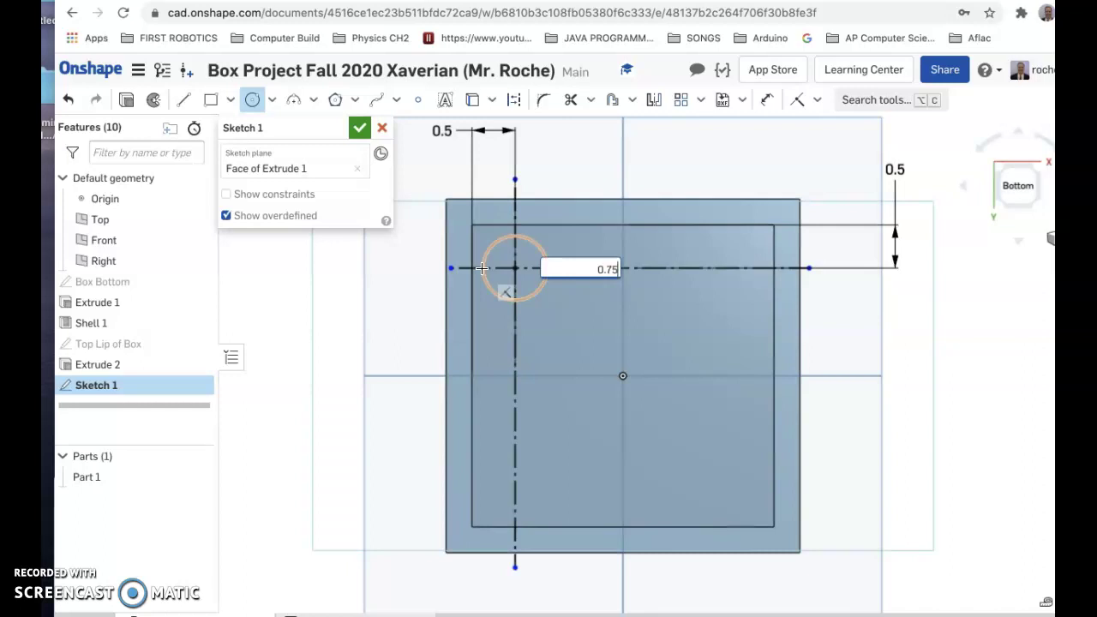
key("Return")
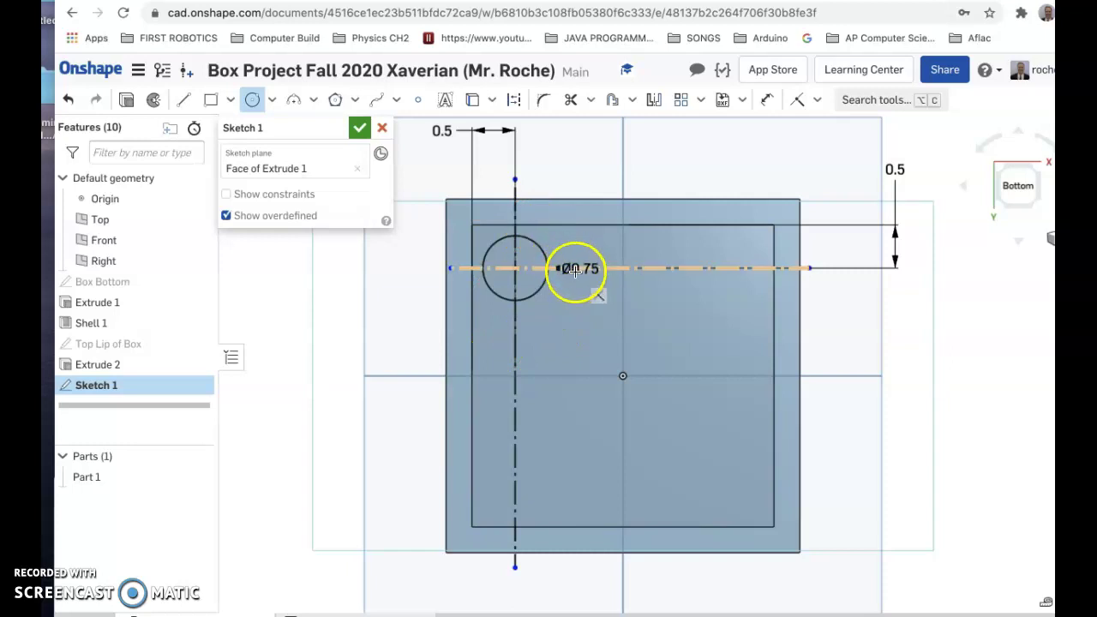
left_click(765, 100)
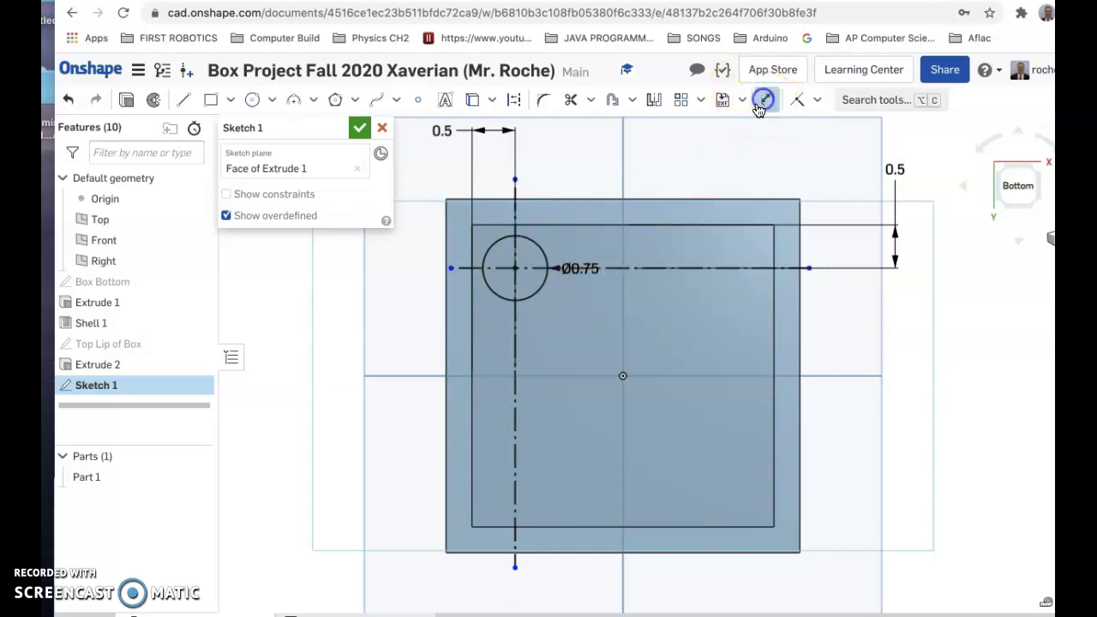
left_click(576, 268)
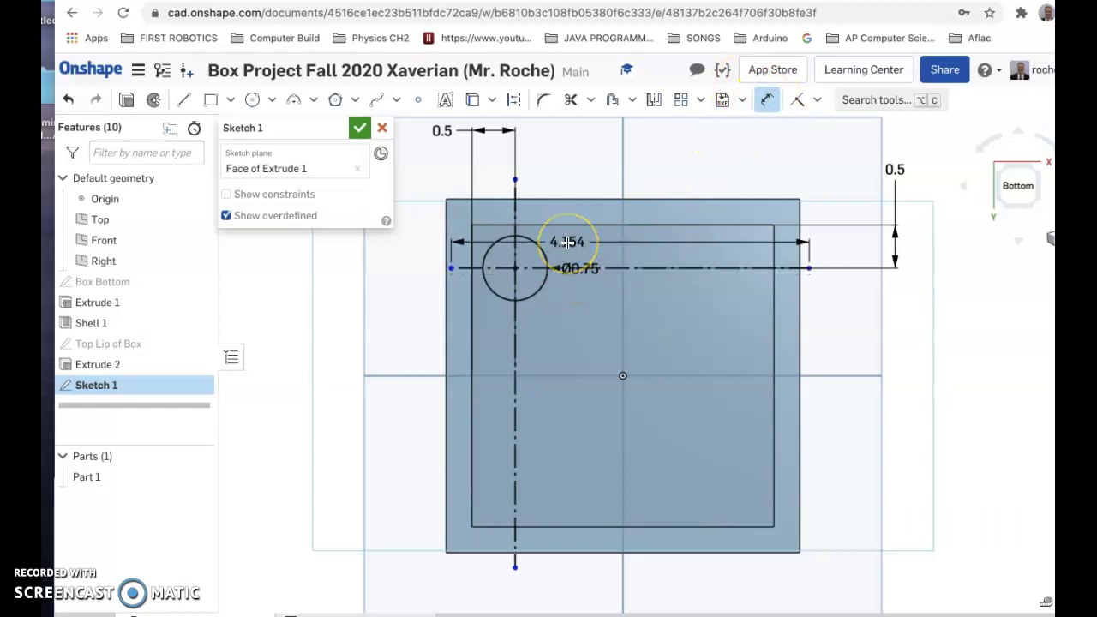
key("Escape")
Move the circle's diameter dimension clear of the box beyond its upper edge and finish the sketch
left_click_drag(581, 268, 580, 159)
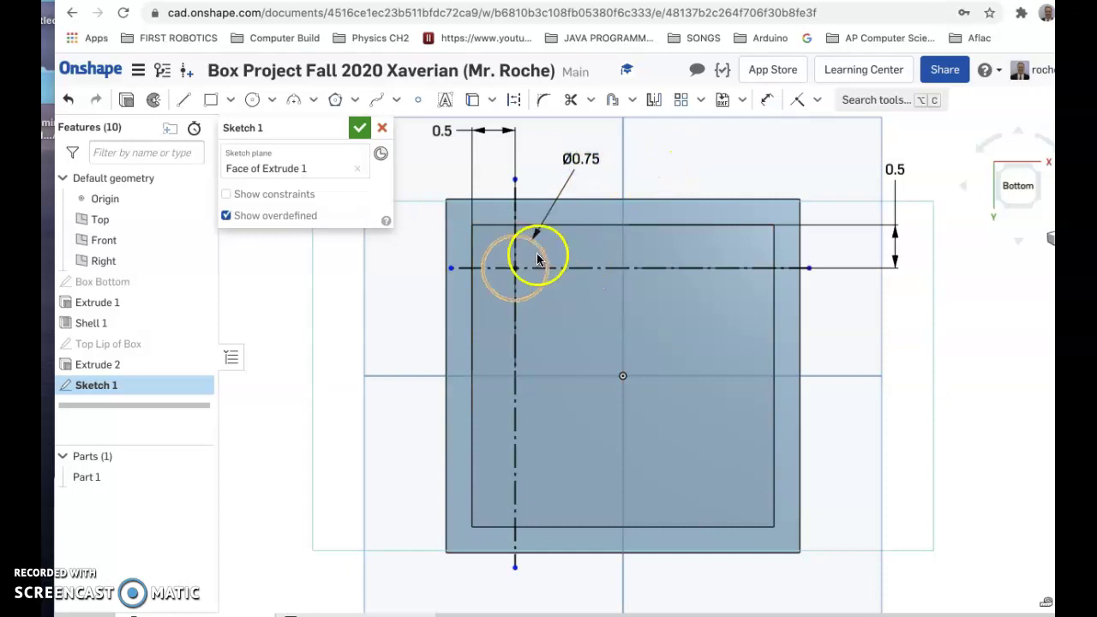
left_click(557, 338)
left_click(624, 402)
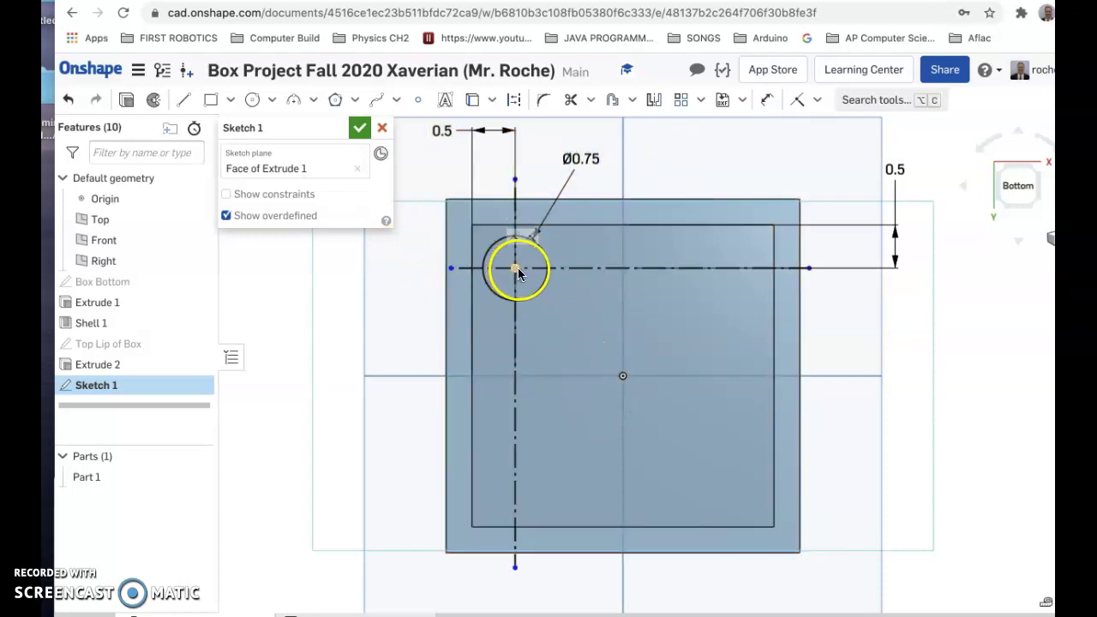
left_click(686, 267)
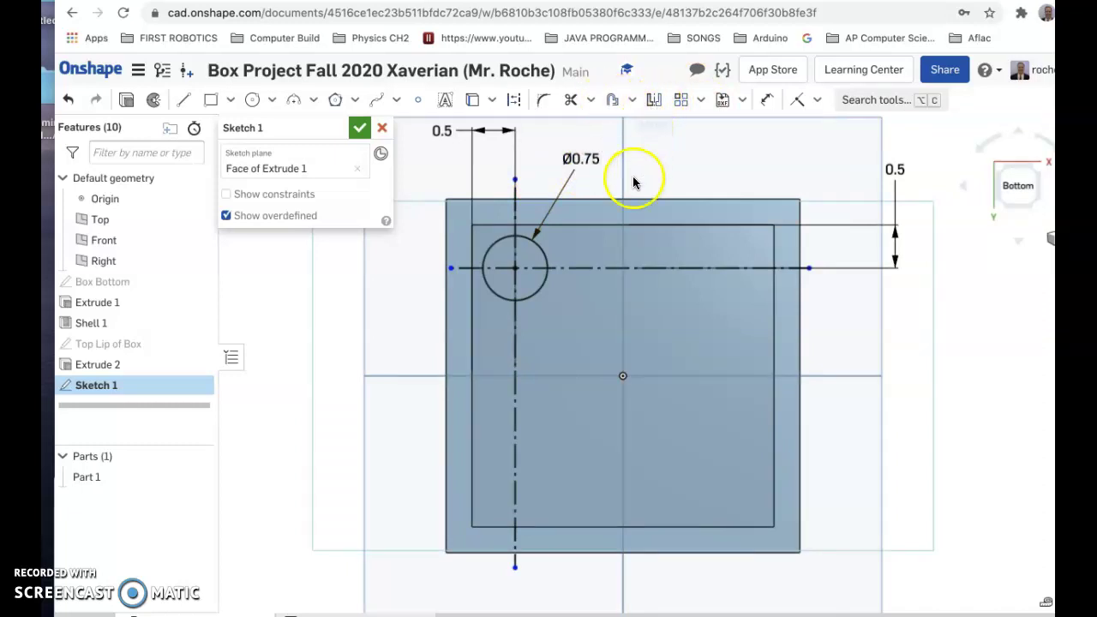
left_click(526, 236)
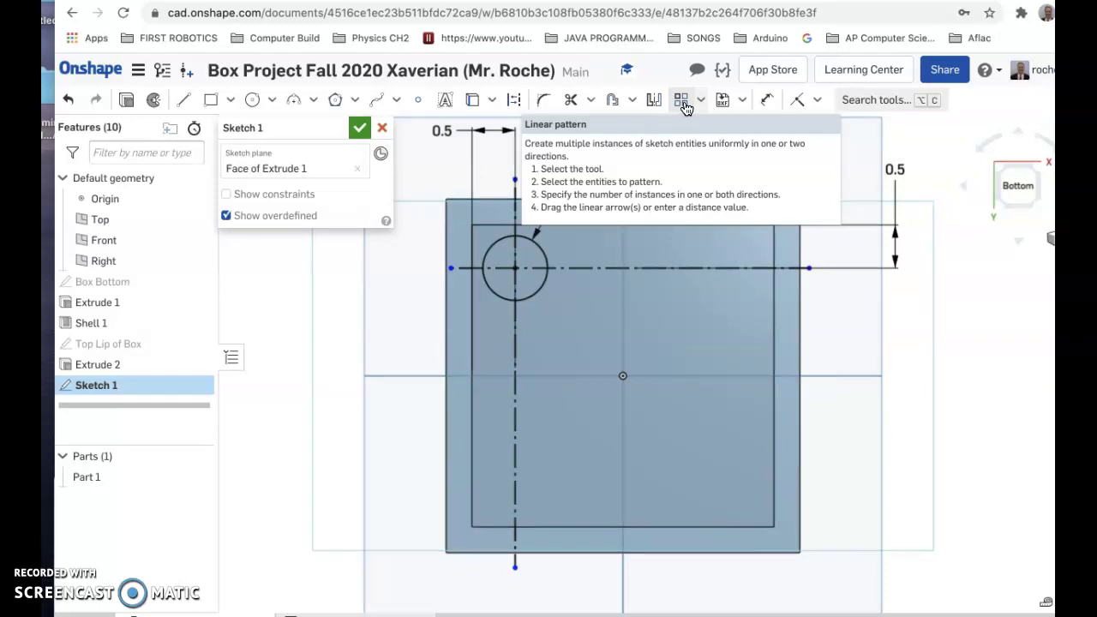
left_click(683, 103)
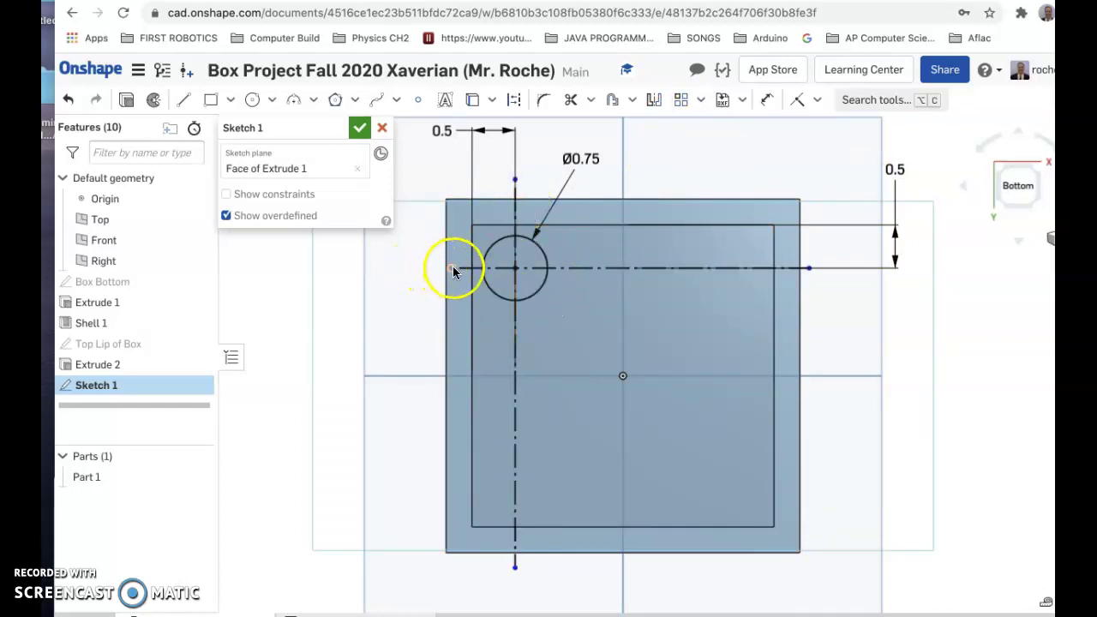
left_click(359, 125)
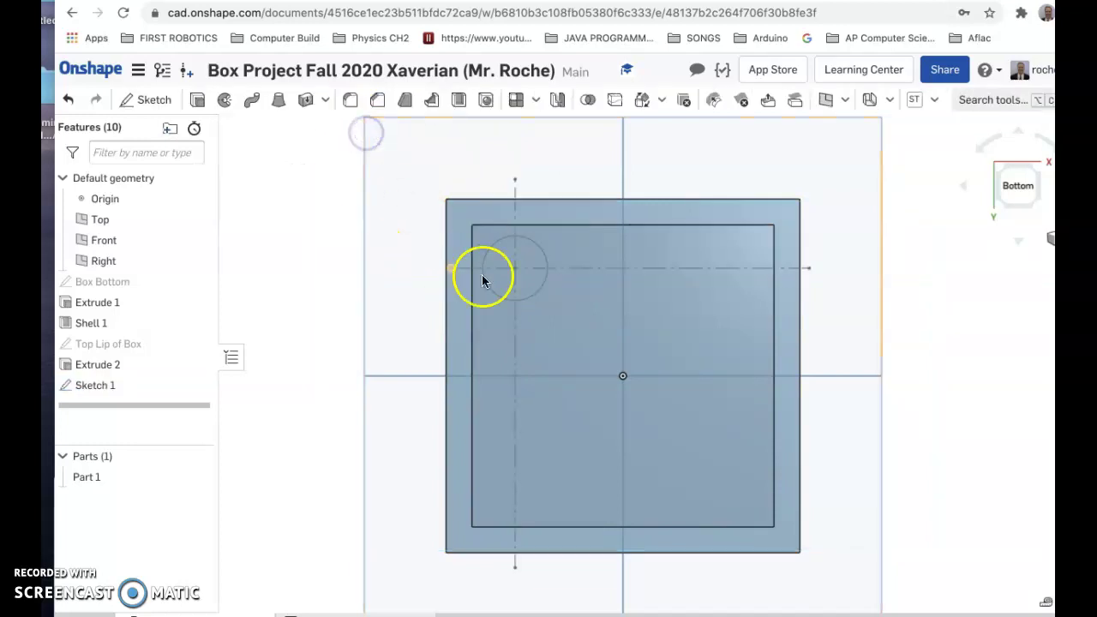
mouse_move(843, 371)
right_mouse_down()
mouse_move(836, 377)
mouse_move(844, 355)
right_mouse_up()
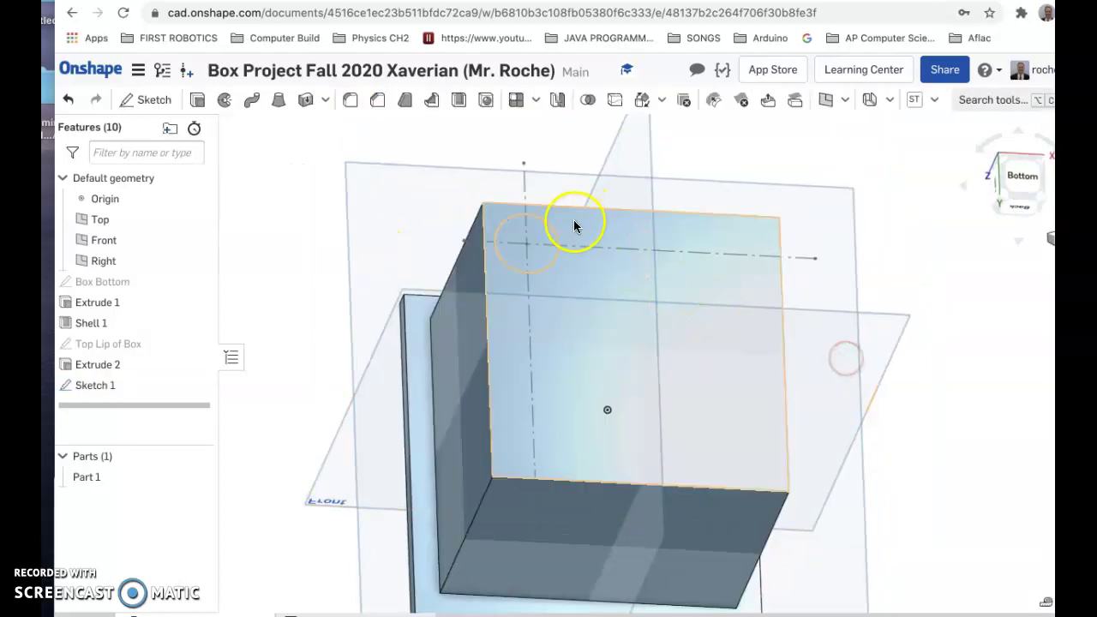
left_click(529, 228)
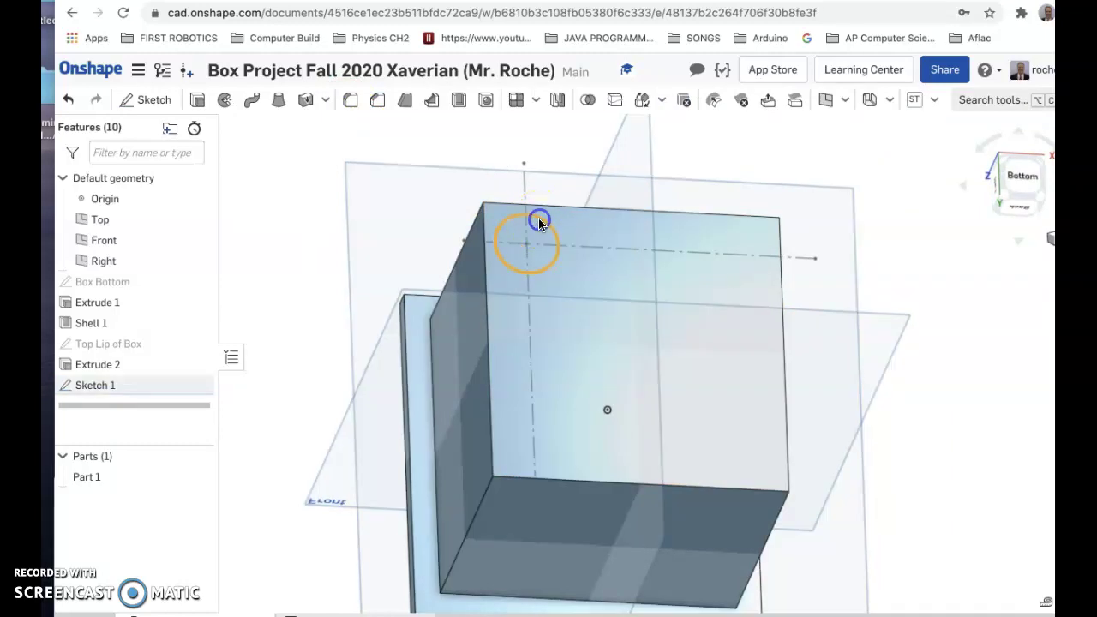
left_click(519, 223)
left_click(514, 227)
left_click(517, 232)
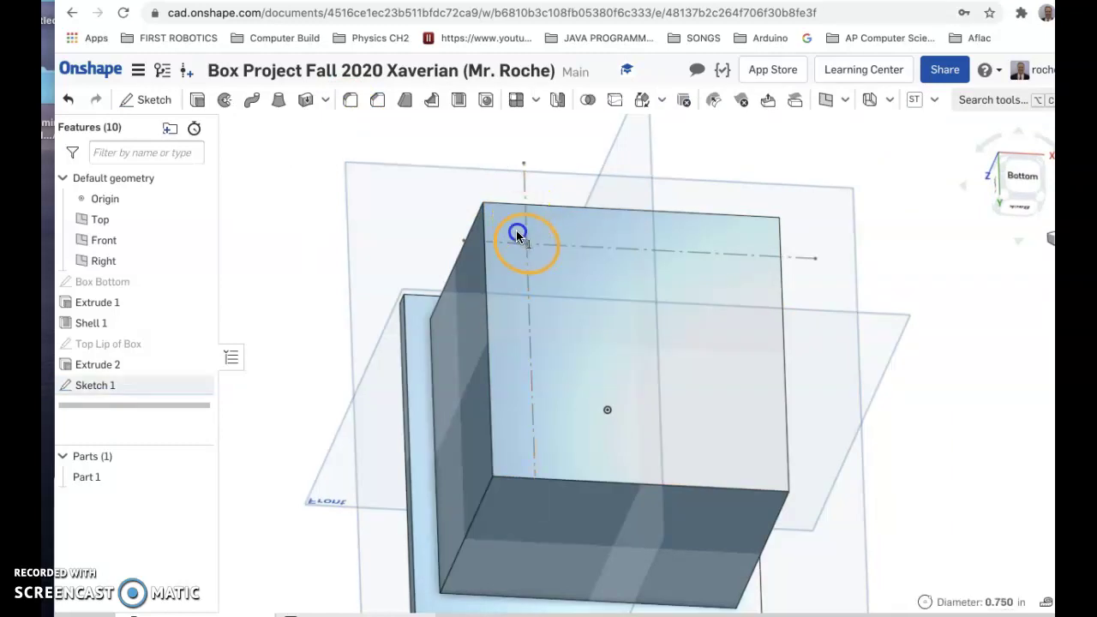
left_click(198, 100)
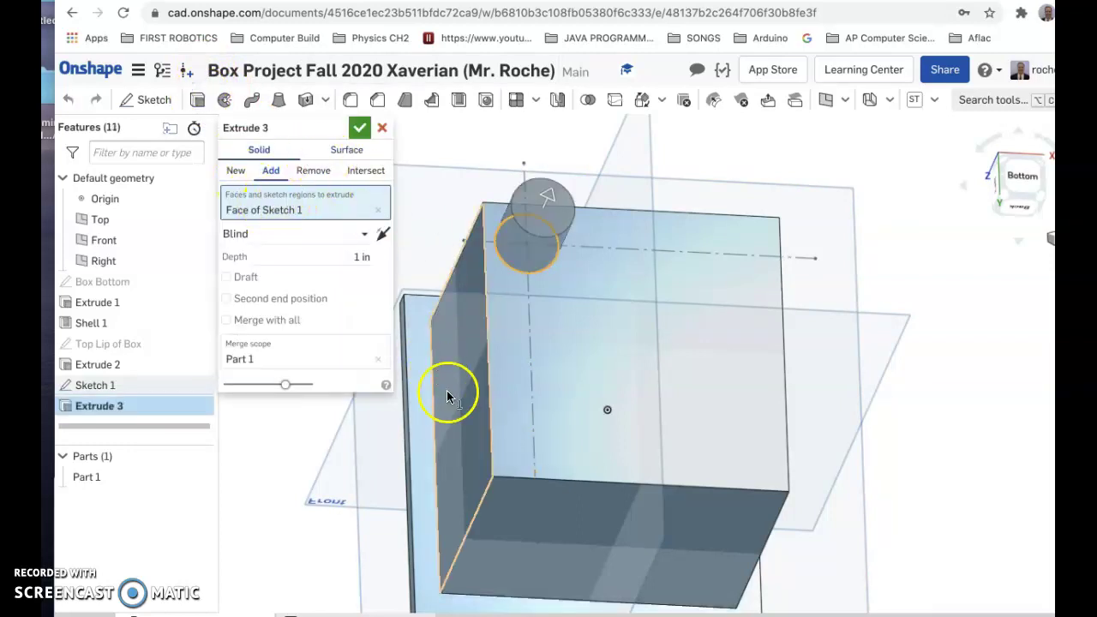
right_click_drag(931, 385, 944, 350)
right_click_drag(898, 358, 943, 349)
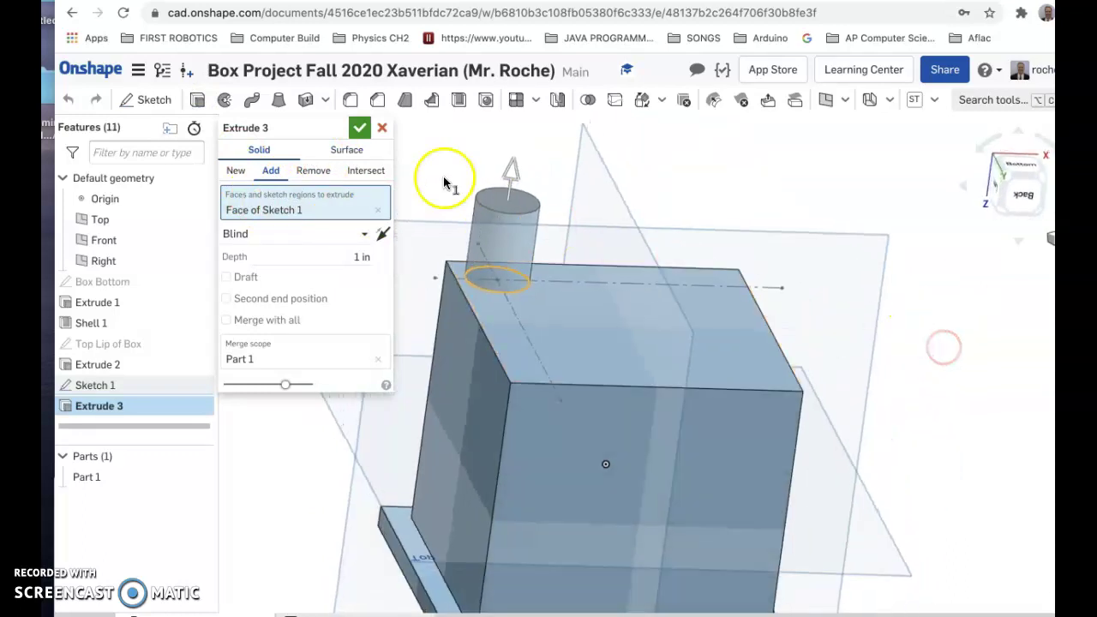
left_click(383, 129)
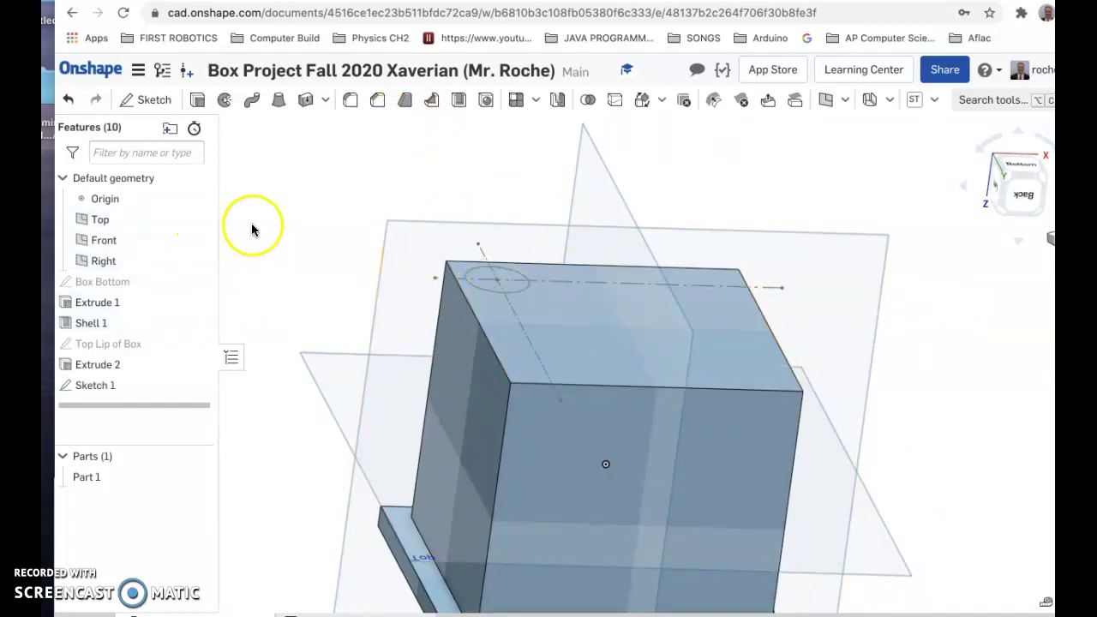
Rename the sketch containing the circle as "Foot 1"
right_click_drag(318, 239, 308, 275)
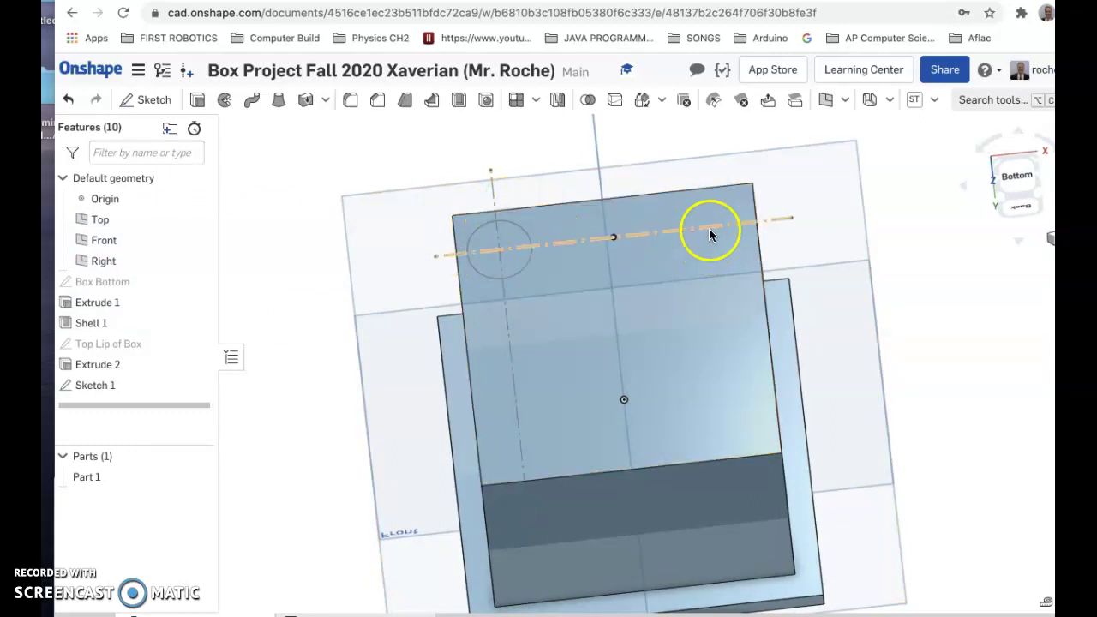
left_click(100, 387)
double_click(98, 391)
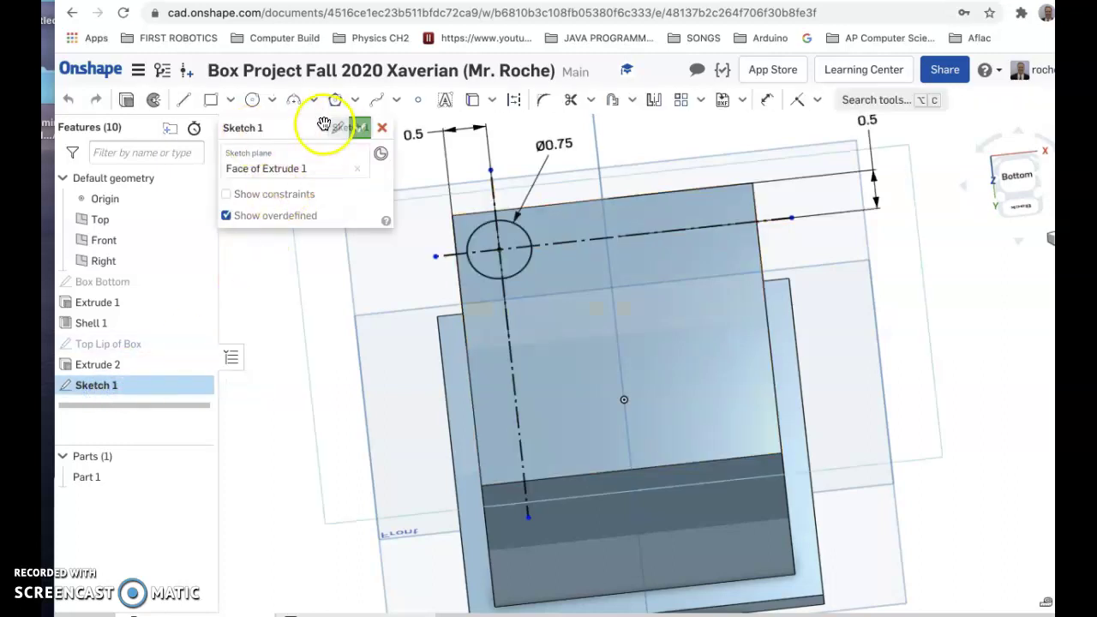
left_click(332, 128)
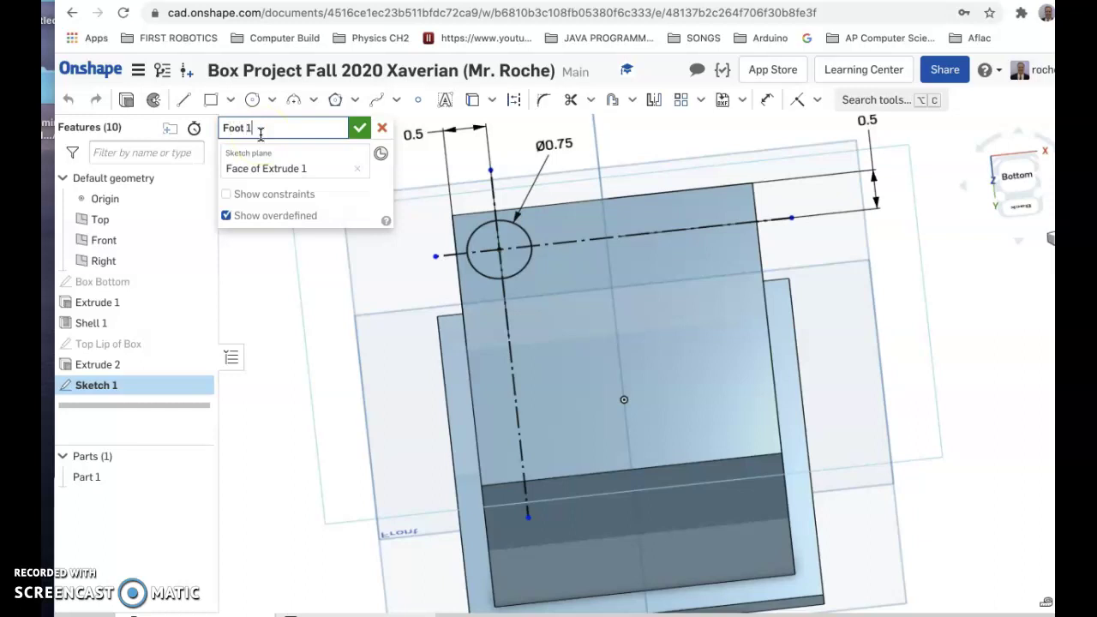
type("Foot 1")
left_click(359, 128)
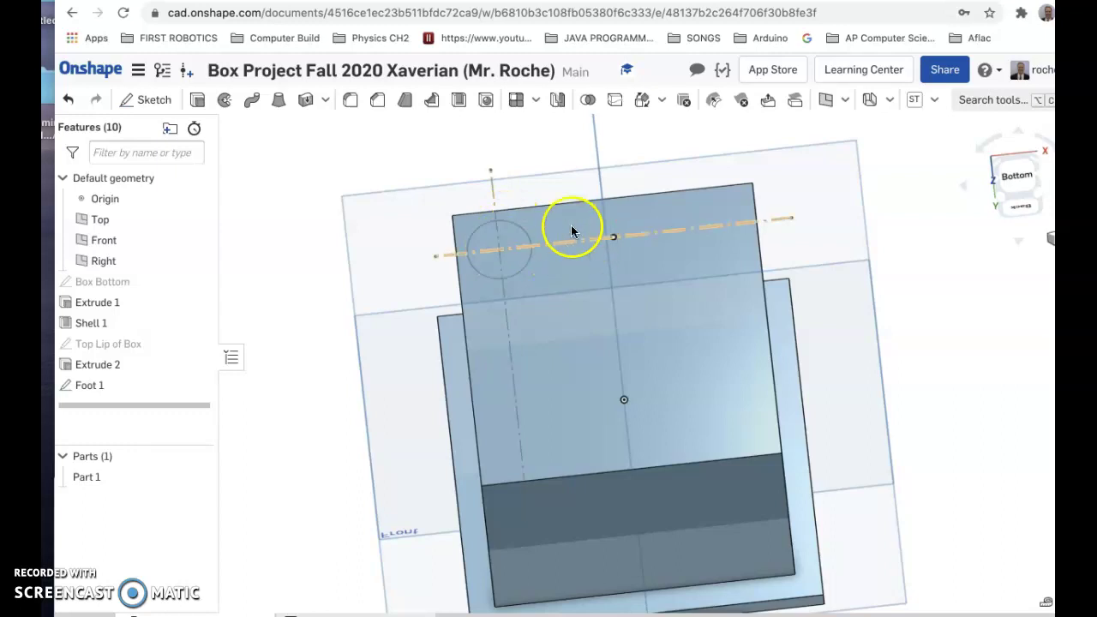
Reopen the Foot 1 sketch for editing
left_click(96, 386)
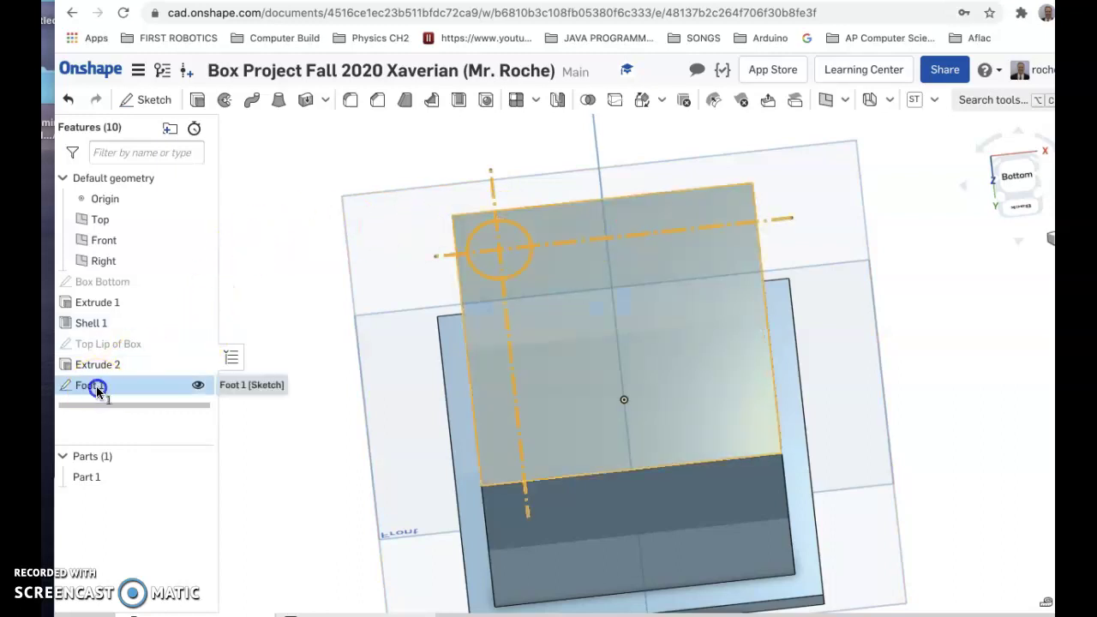
double_click(96, 385)
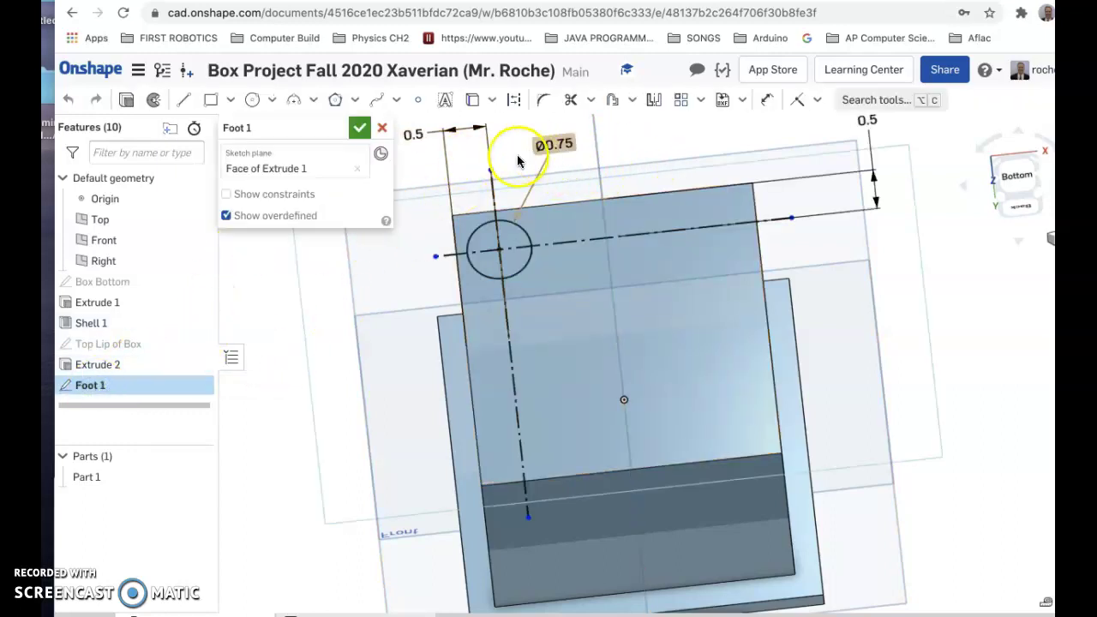